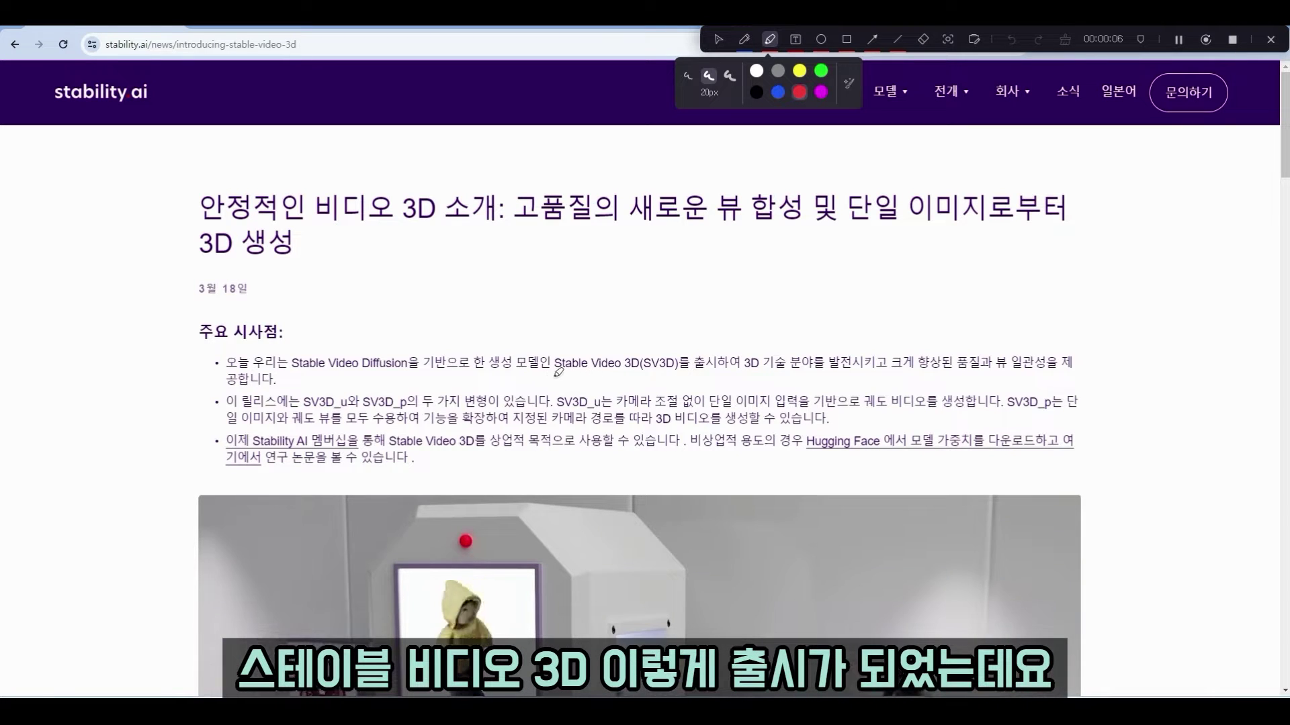
Step: Highlight the phrases about Stable Video 3D (SV3D), camera paths, non-commercial use and the Hugging Face download in the article's key points
left_click_drag(554, 374, 675, 375)
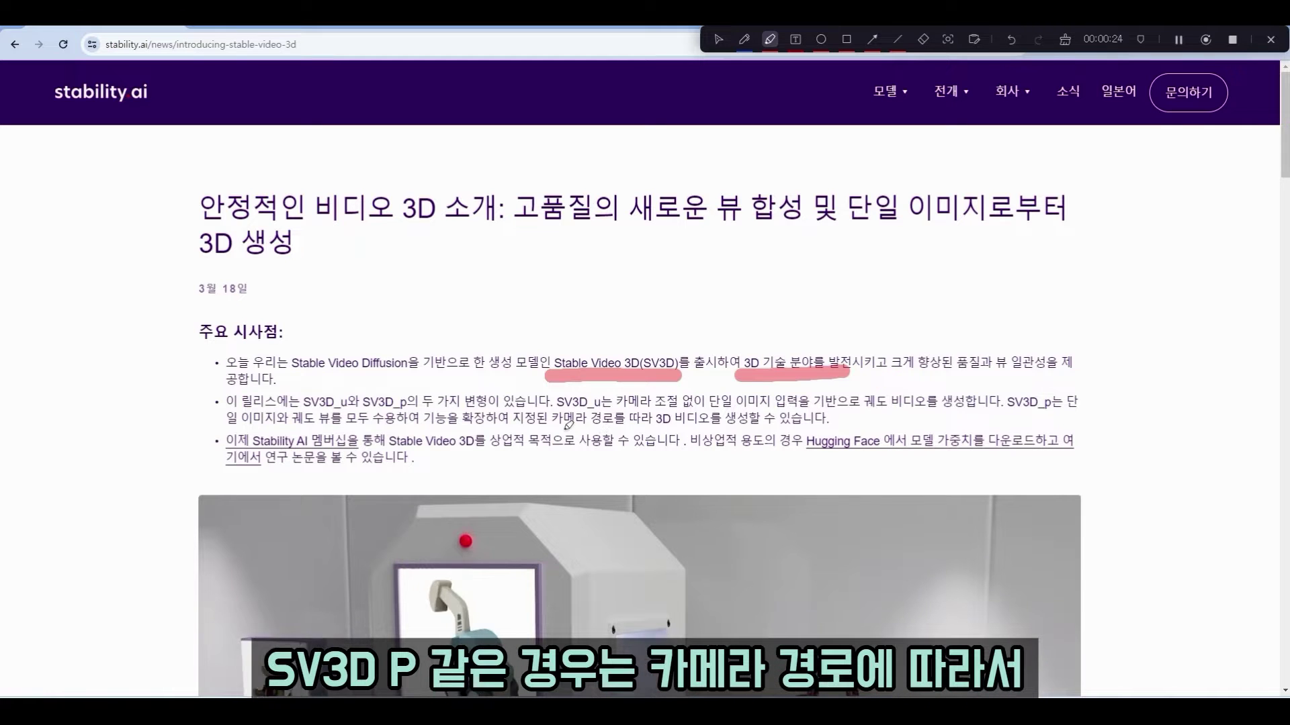
left_click_drag(565, 425, 650, 425)
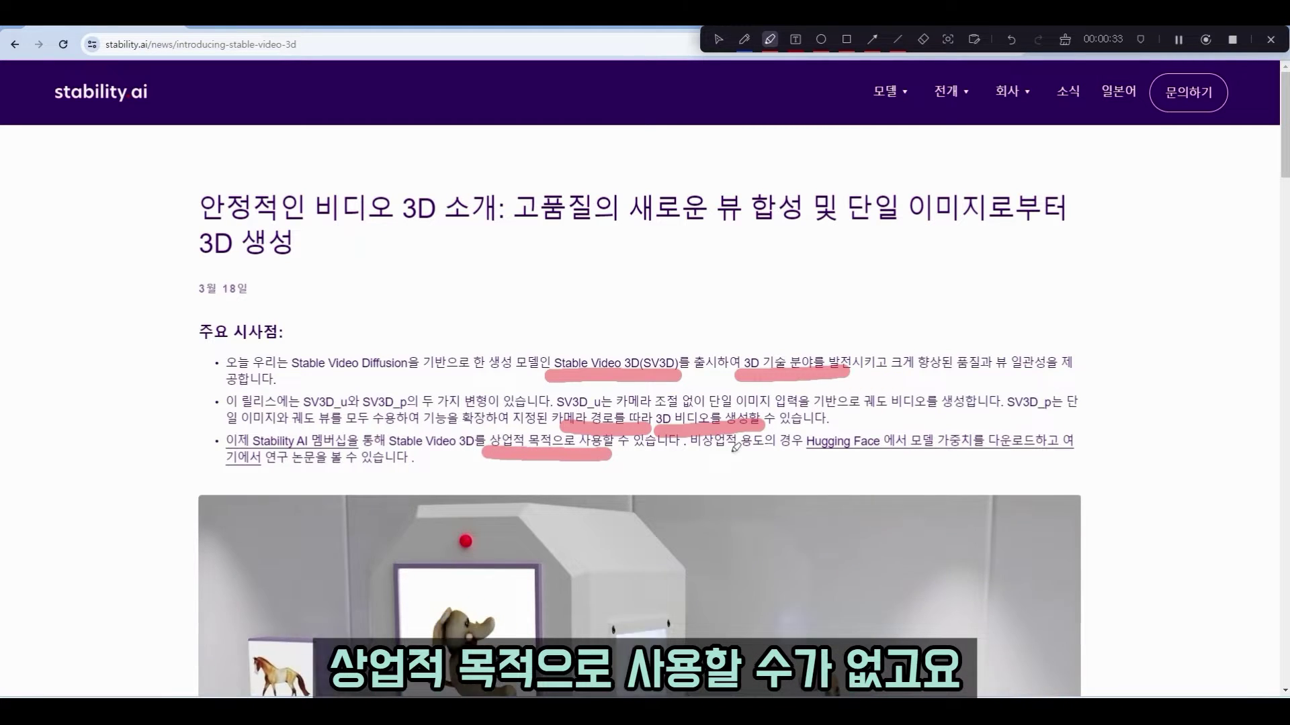
left_click_drag(691, 458, 787, 457)
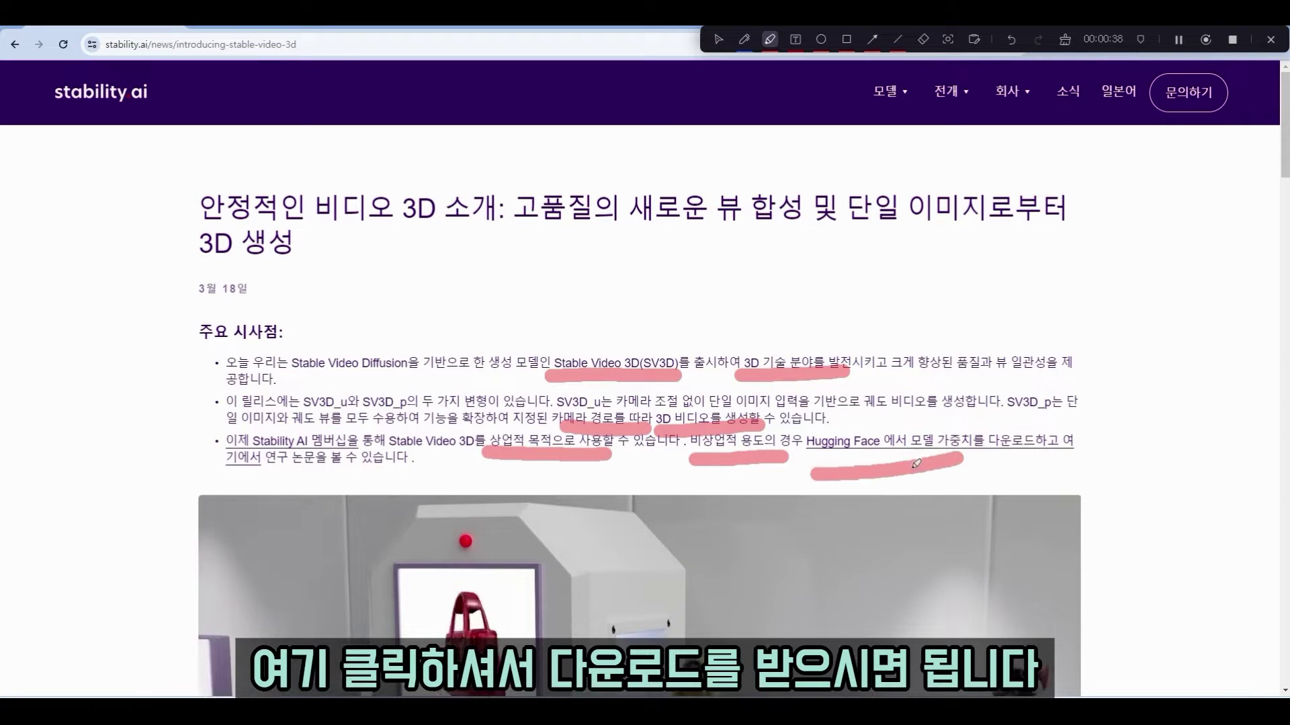
left_click_drag(915, 464, 966, 418)
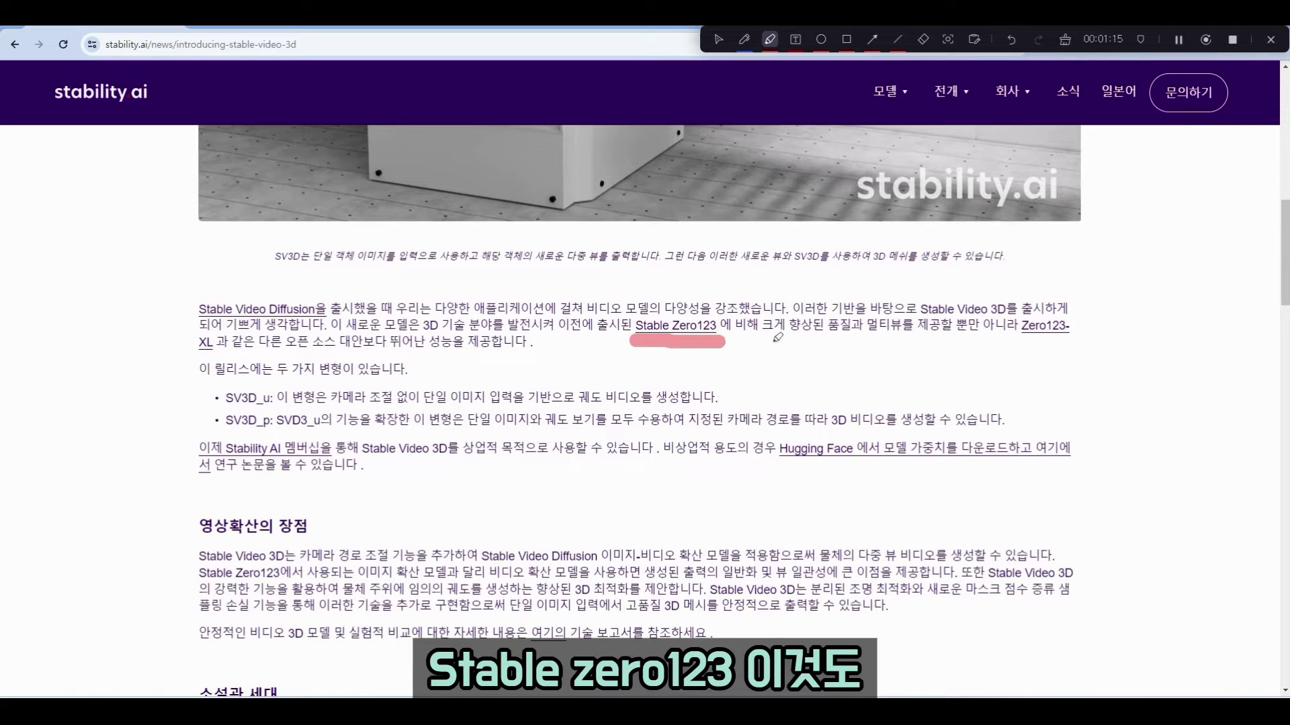
Step: Handwrite "2D" beneath the article's Stable Zero123 sentence and mark the wording about improved quality
left_click_drag(850, 344, 866, 365)
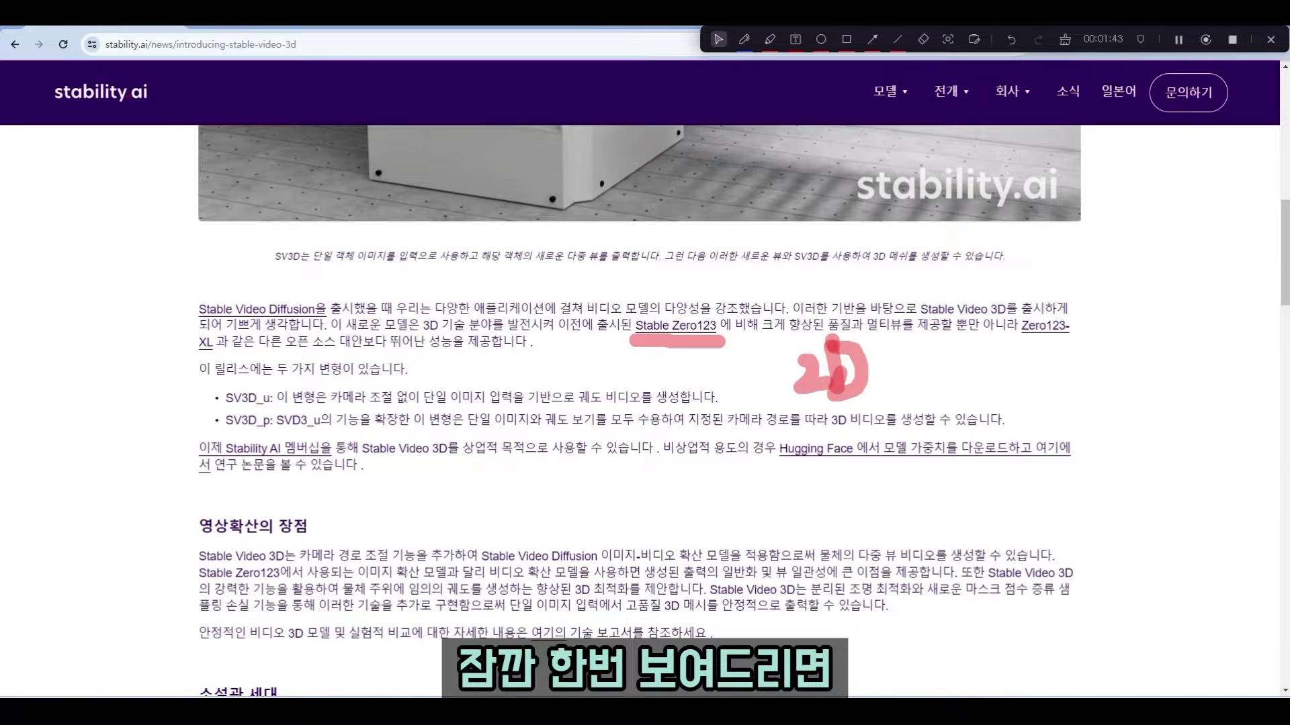
key("ctrl+Tab")
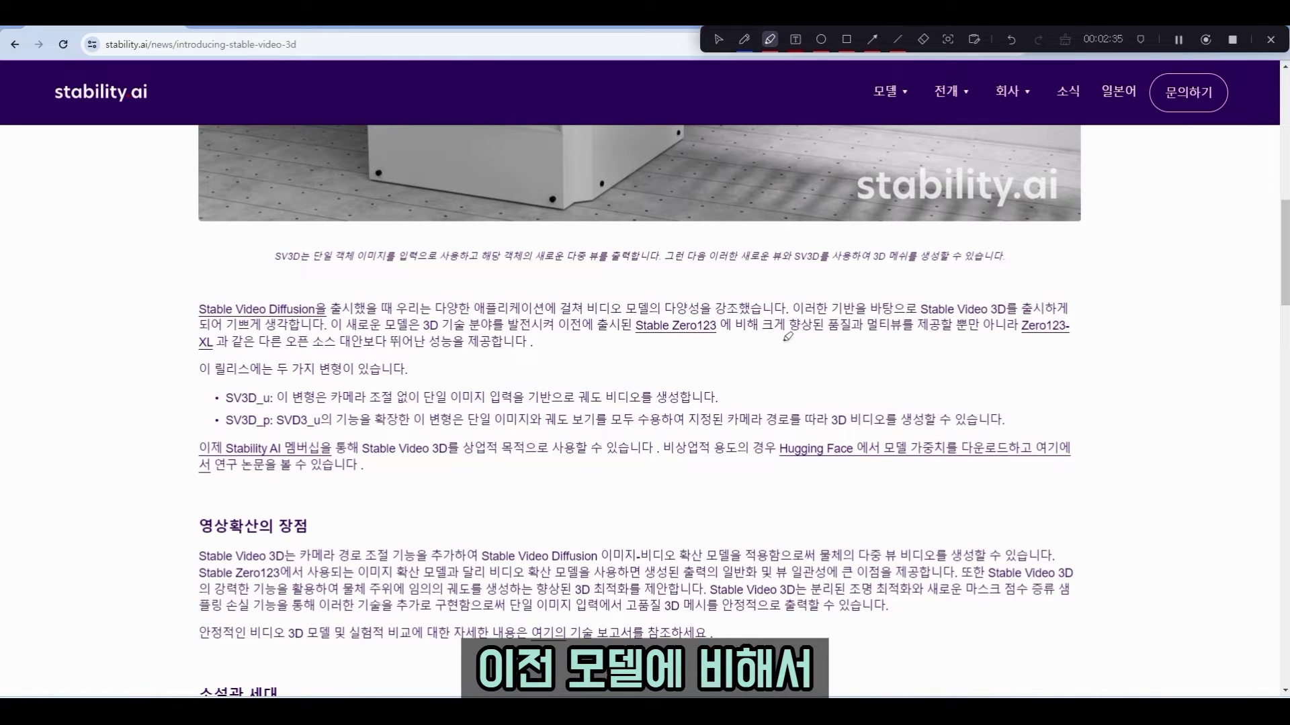
left_click_drag(785, 338, 794, 337)
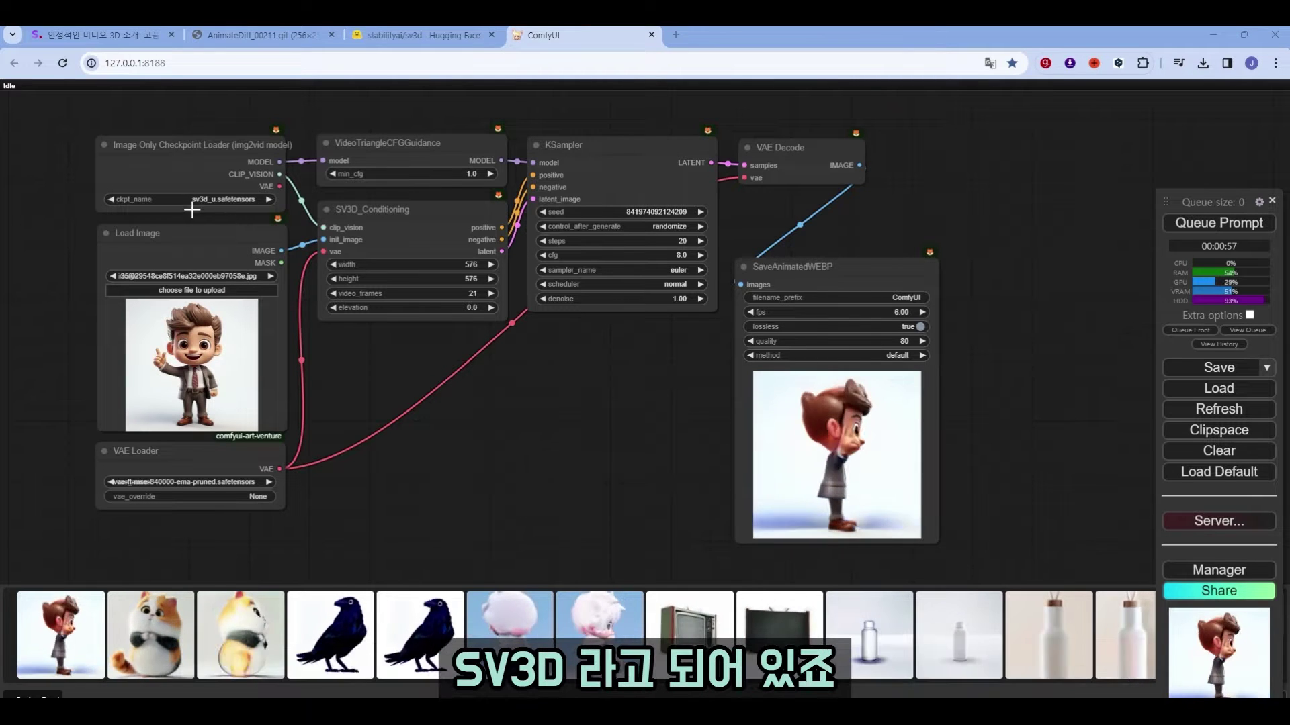
Step: Inspect the checkpoint name in the Image Only Checkpoint Loader node up close and return to the Stability AI article's key points
scroll(192, 210, "up", 7)
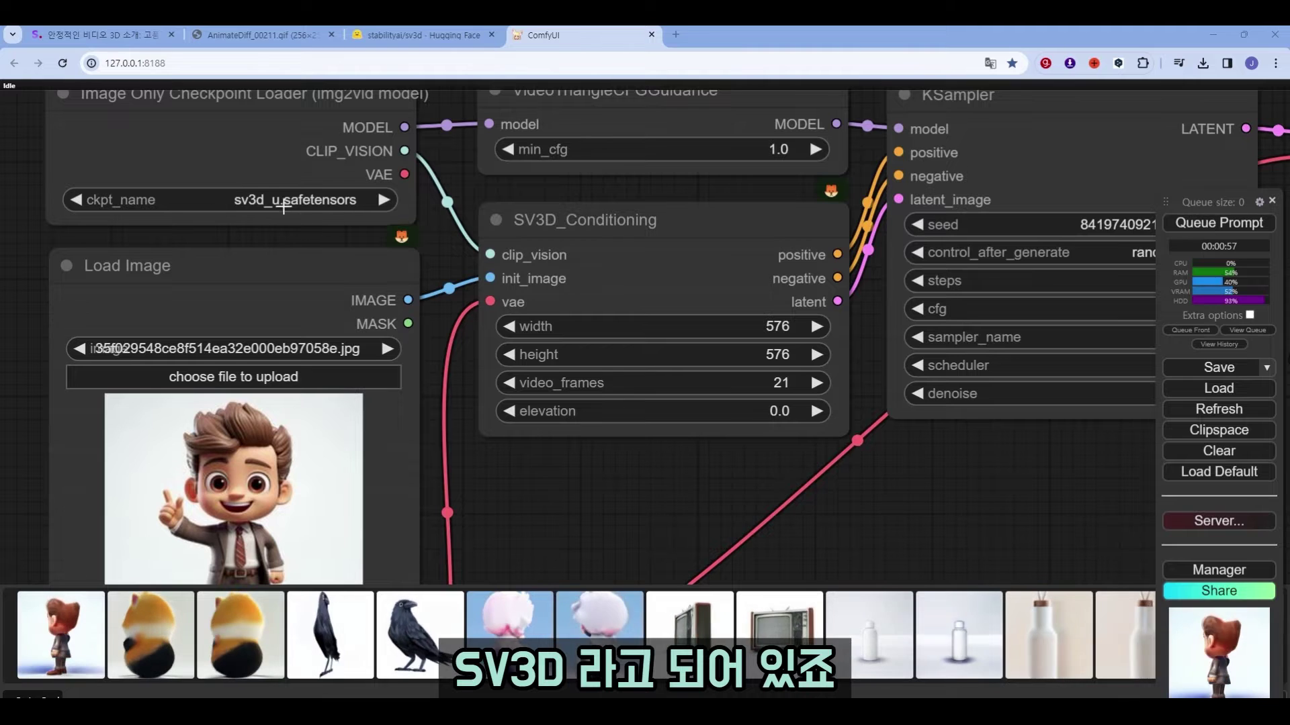
scroll(347, 219, "down", 6)
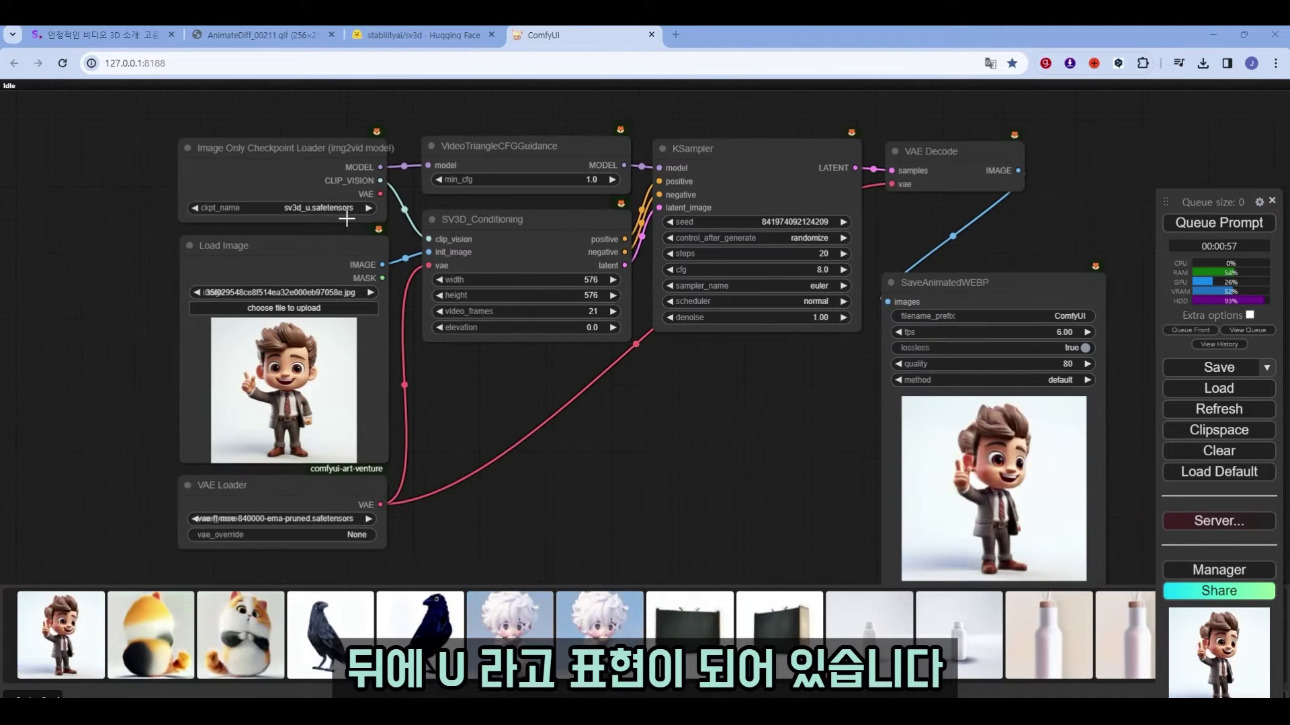
left_click(133, 37)
scroll(624, 325, "up", 10)
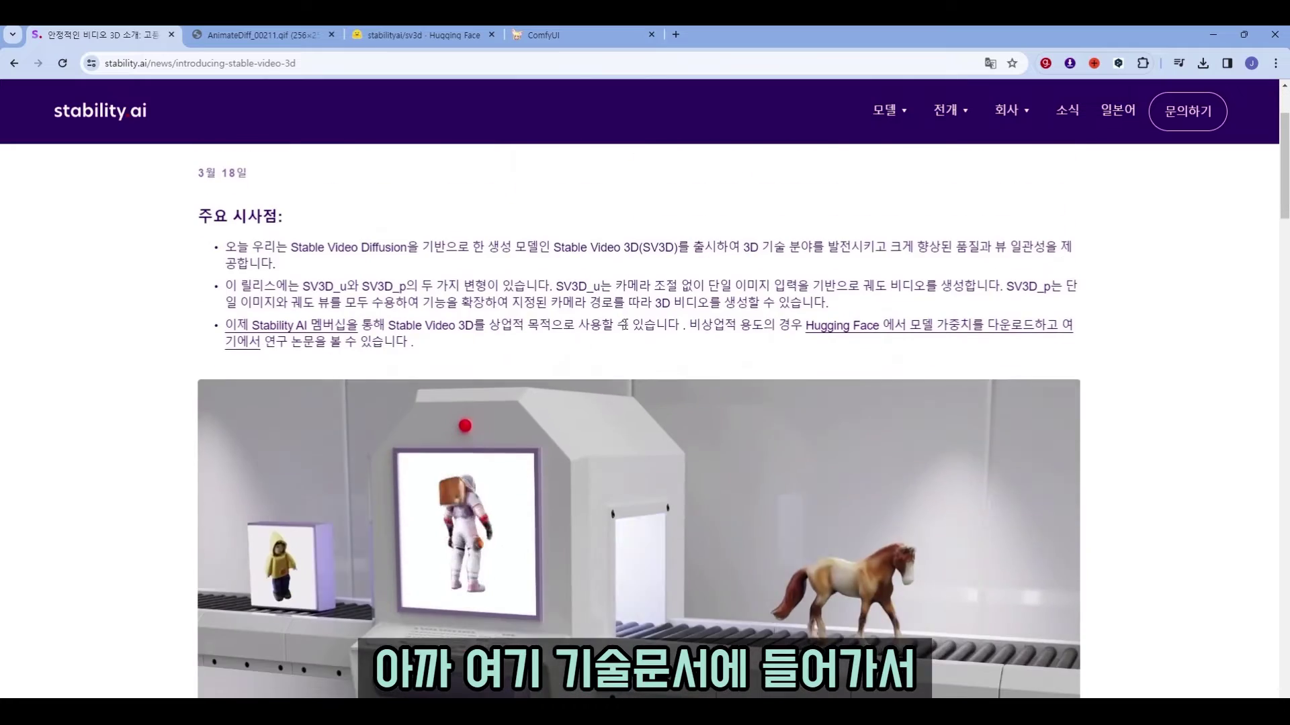
Step: Review the stabilityai/sv3d model card on Hugging Face, including the frame count and resolution under Model Details and the access conditions
left_click(452, 38)
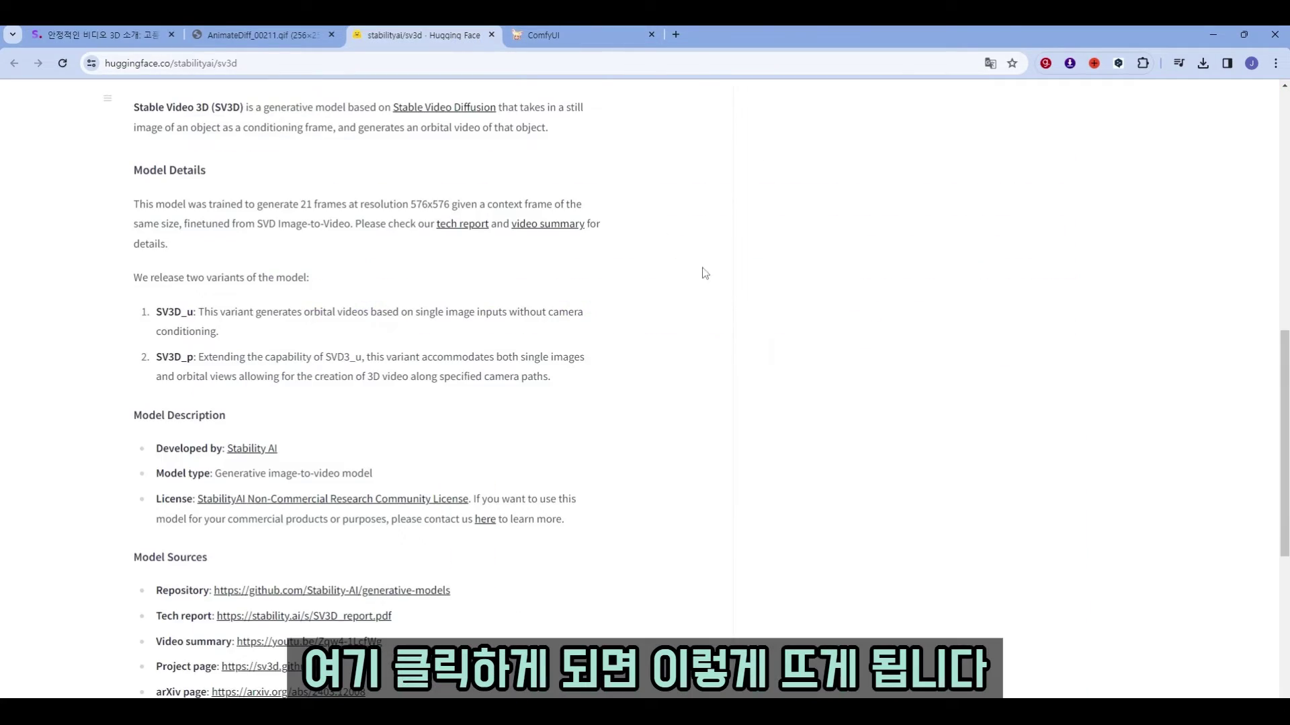
scroll(705, 272, "up", 7)
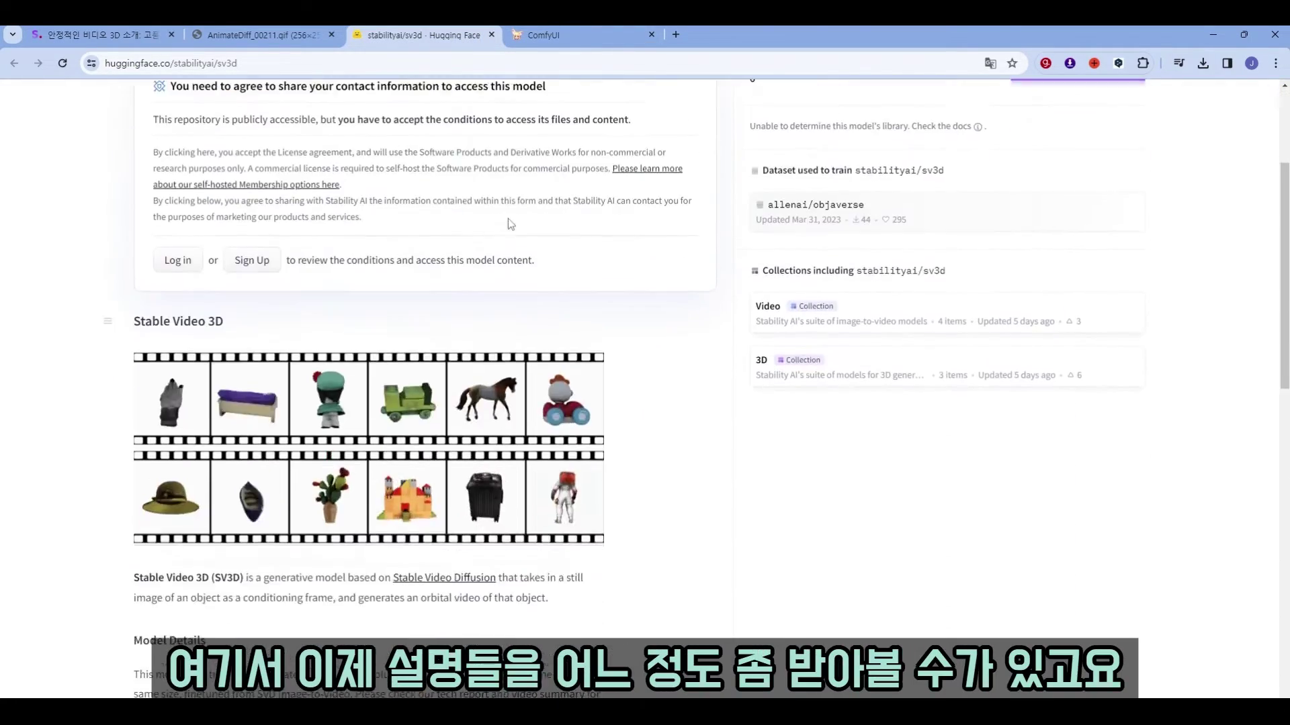
scroll(508, 222, "down", 10)
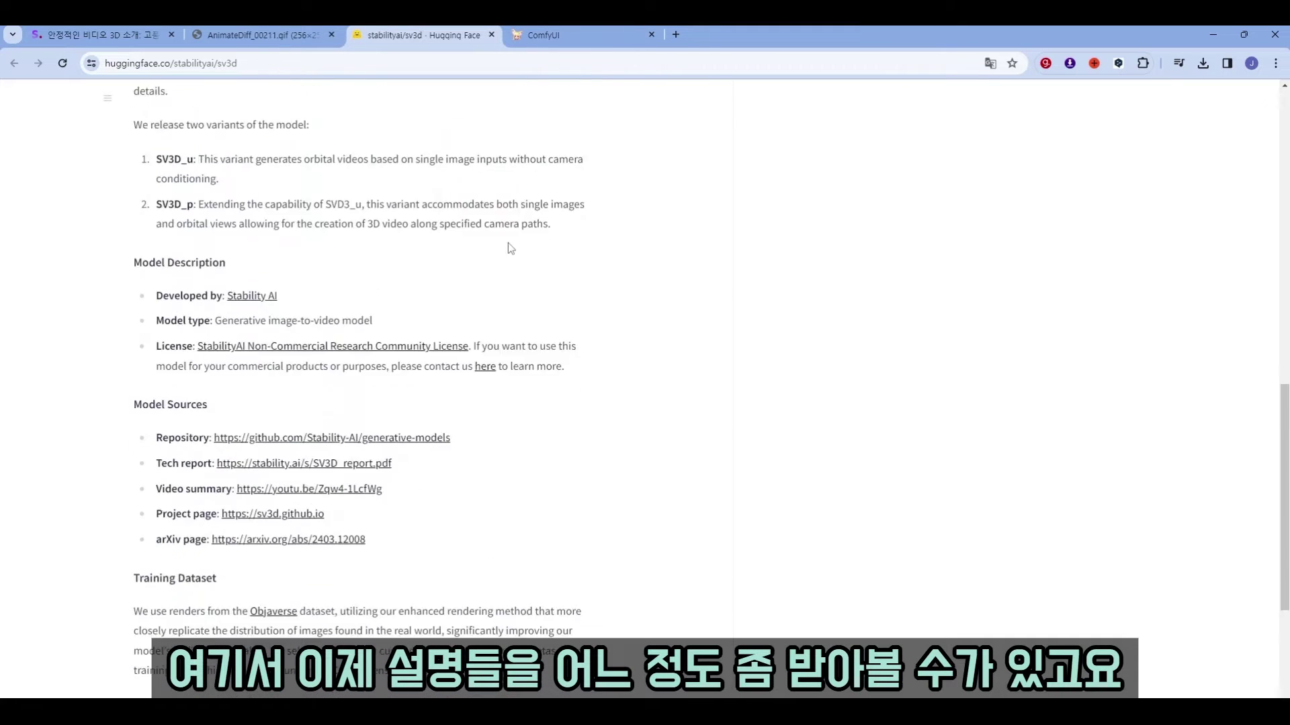
scroll(508, 246, "up", 3)
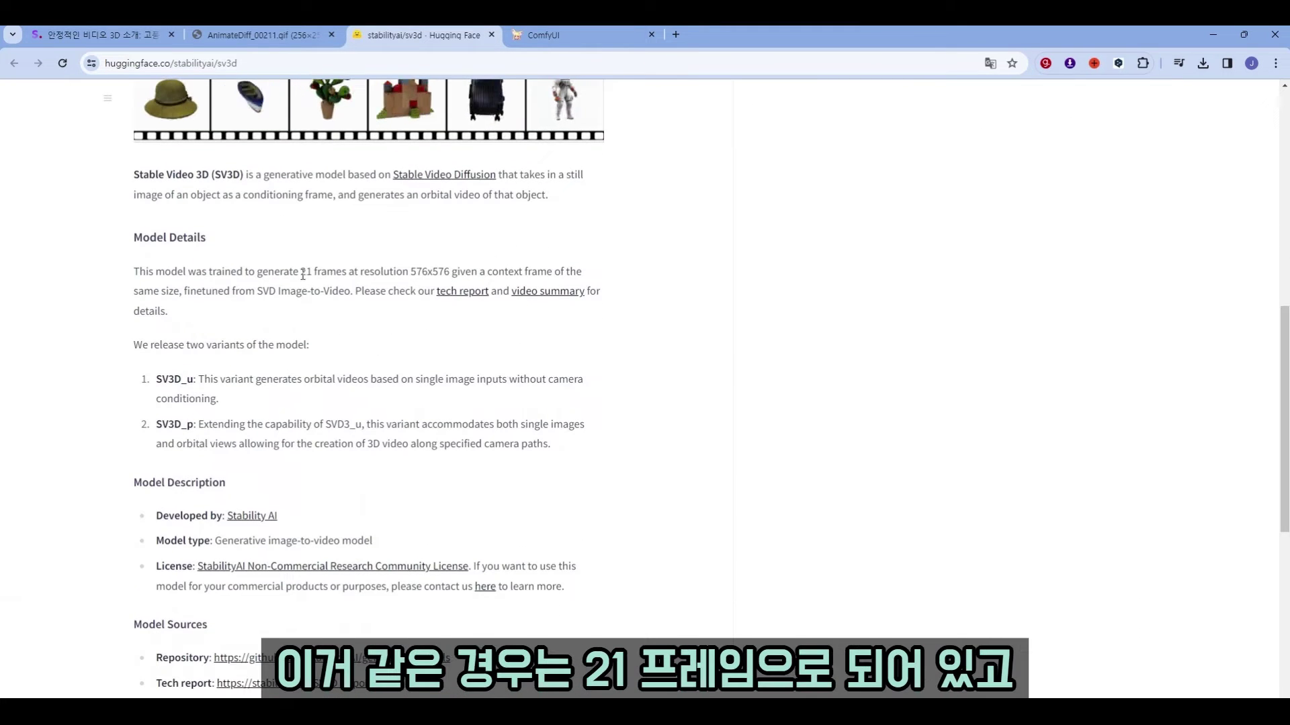
left_click_drag(341, 271, 450, 271)
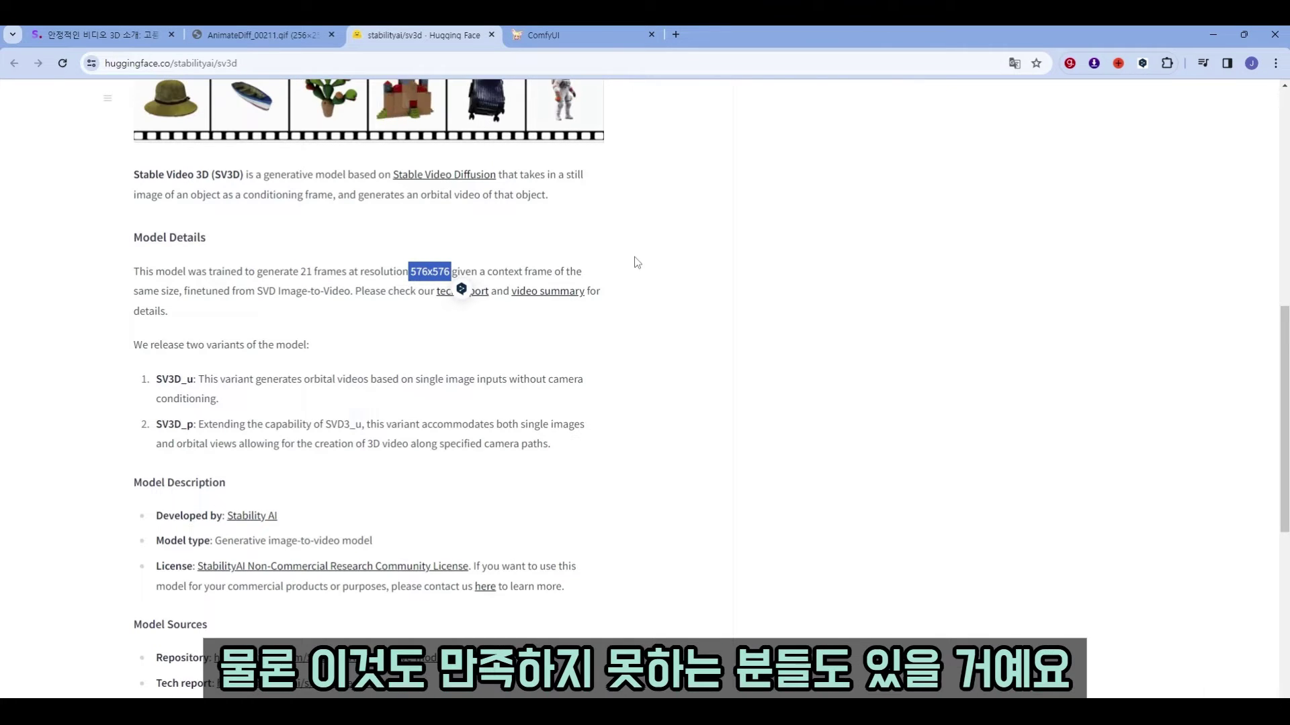
scroll(694, 297, "up", 3)
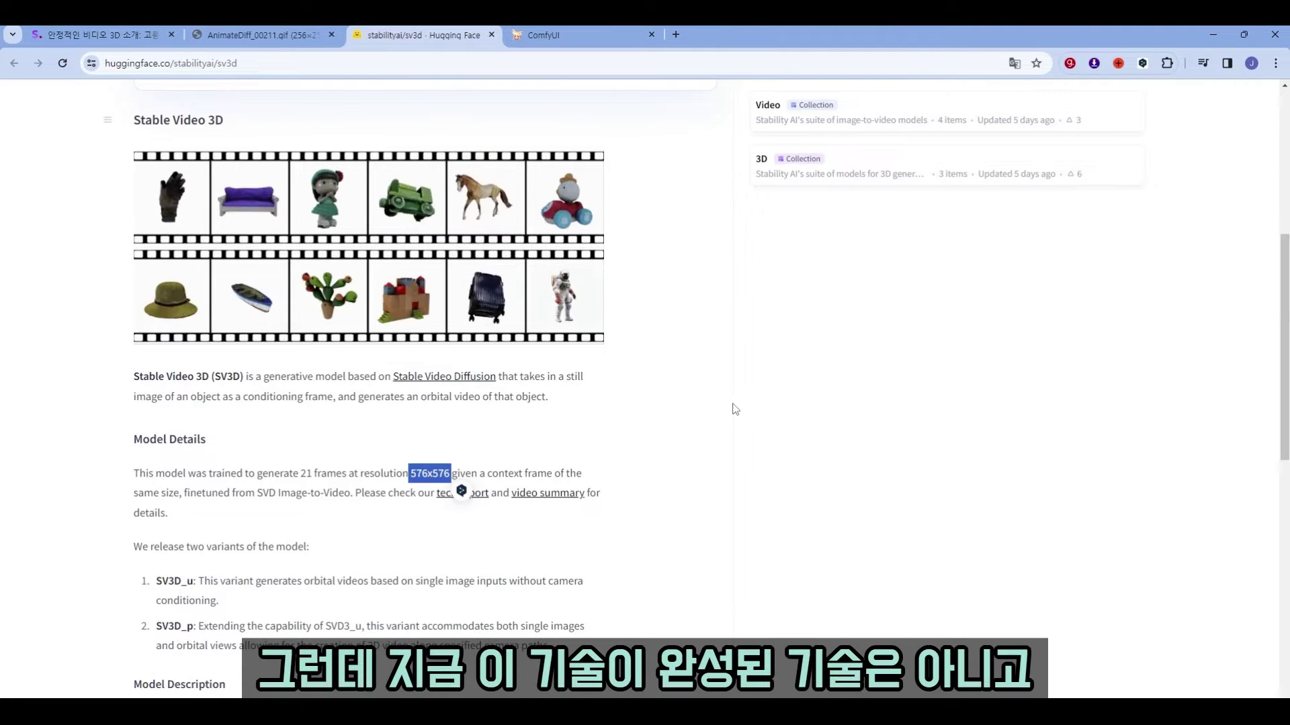
scroll(709, 425, "up", 2)
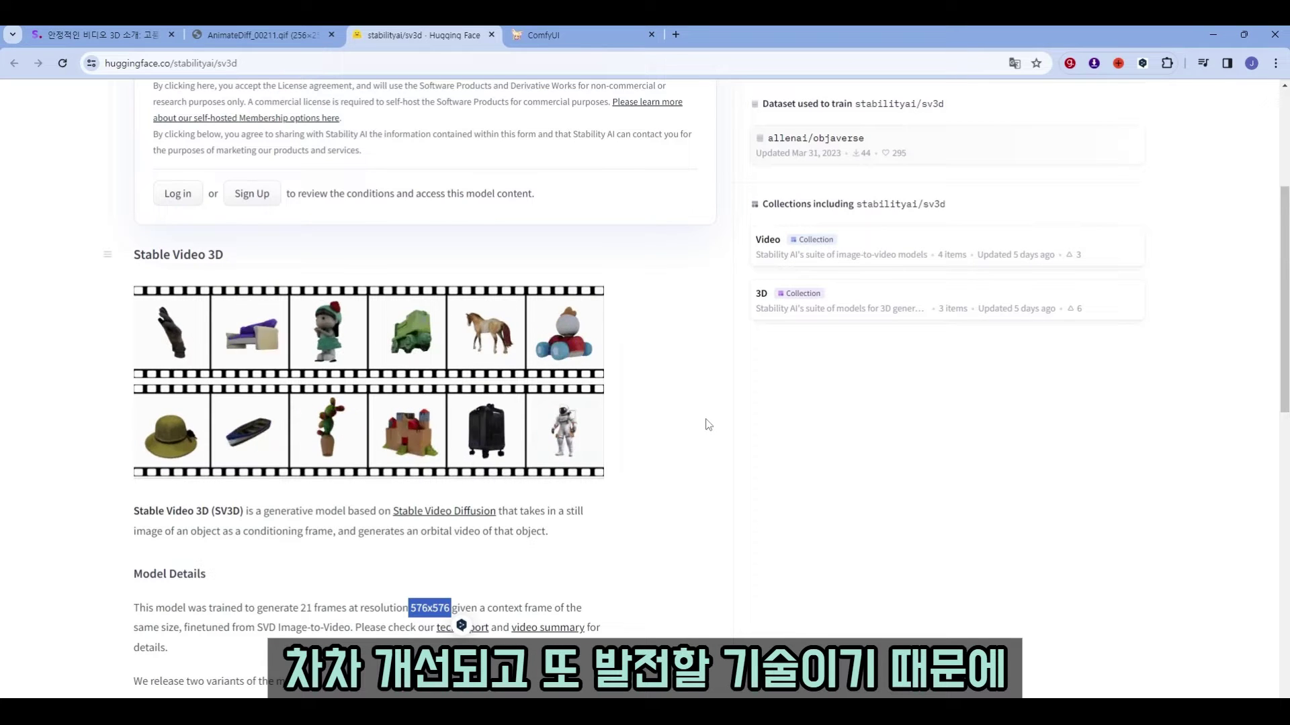
scroll(708, 424, "up", 3)
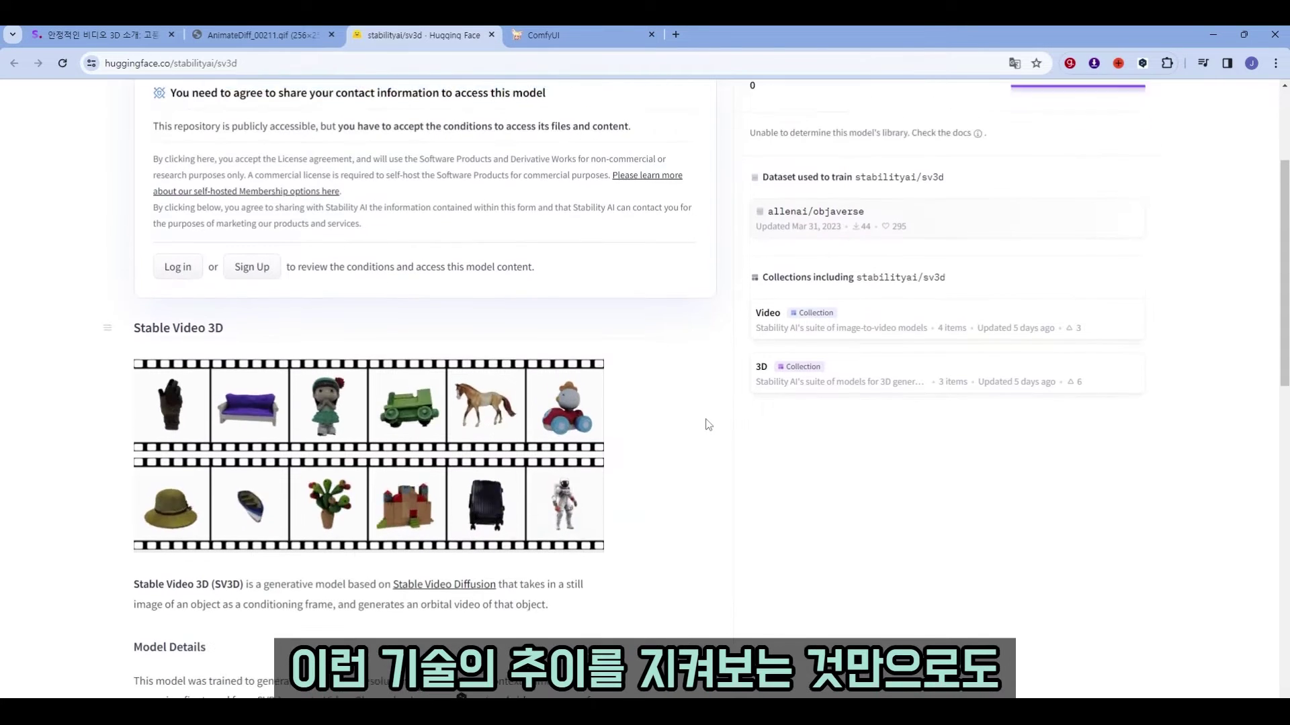
scroll(709, 424, "up", 1)
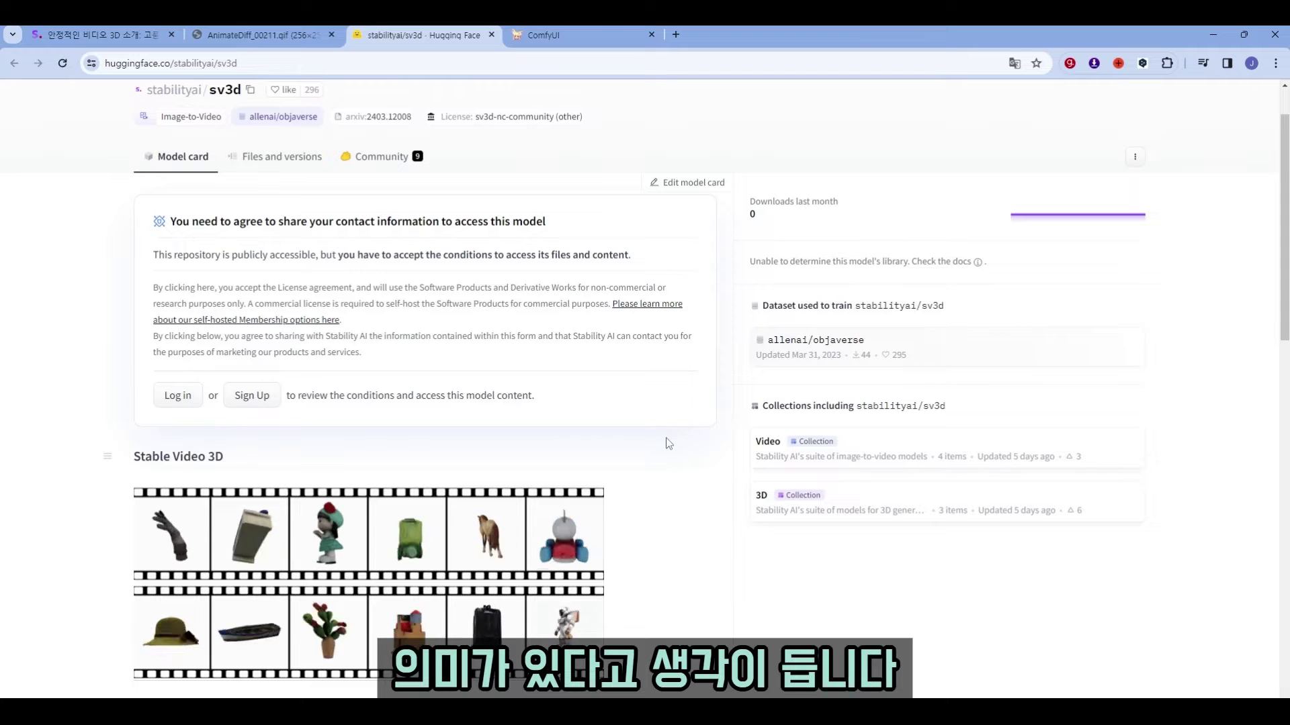
scroll(669, 444, "up", 1)
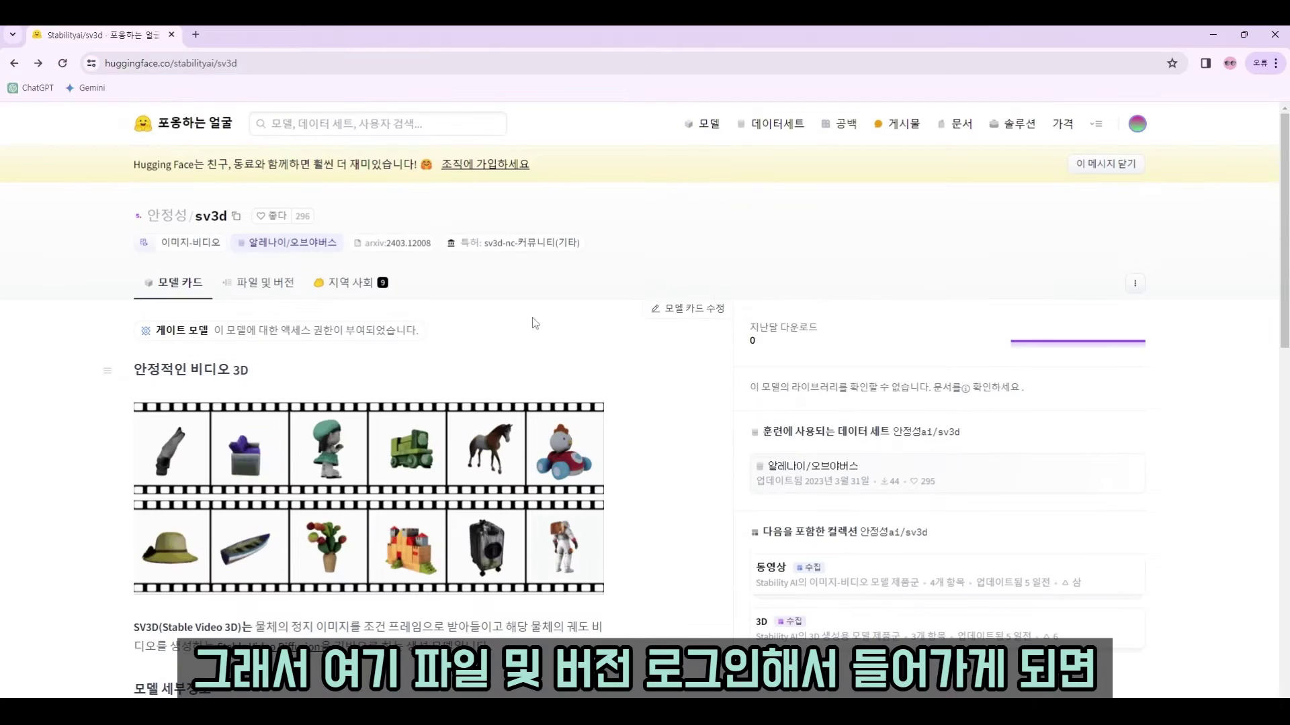
Step: Open the sv3d repository's list of files and versions to view the checkpoints, and return to the ComfyUI workflow
left_click(267, 295)
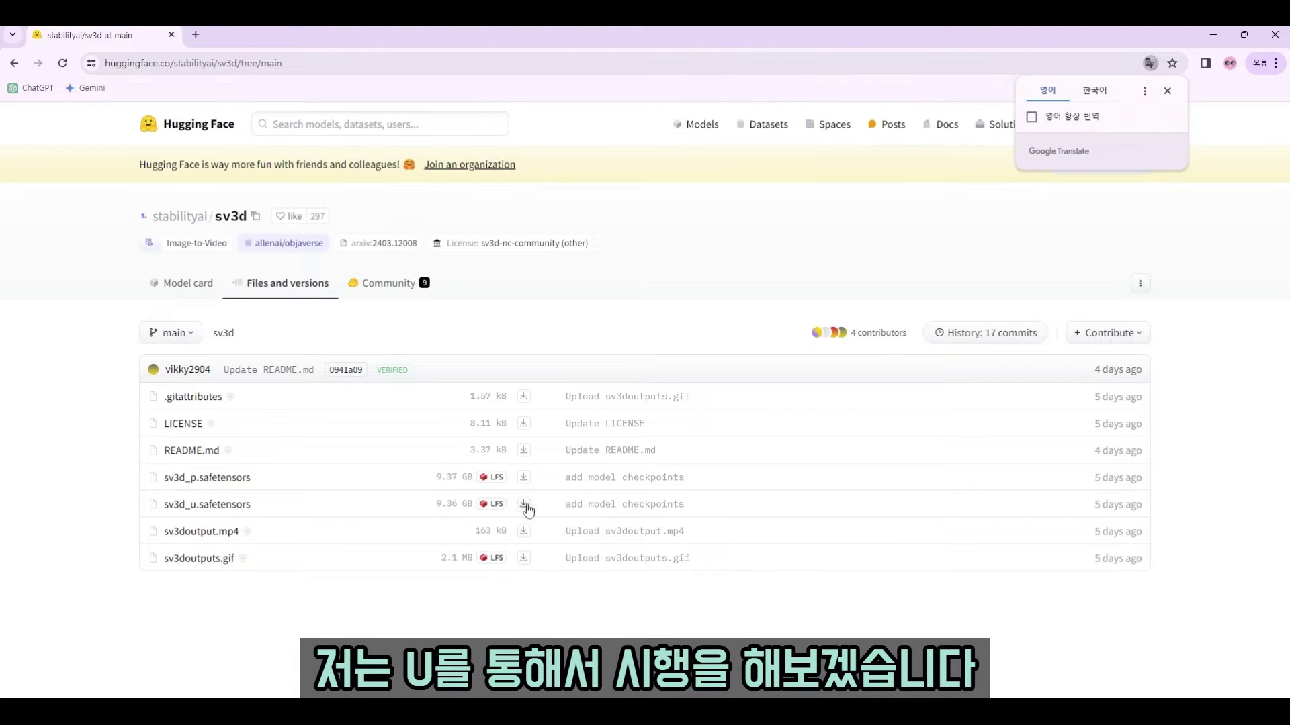
left_click(1220, 36)
left_click(564, 34)
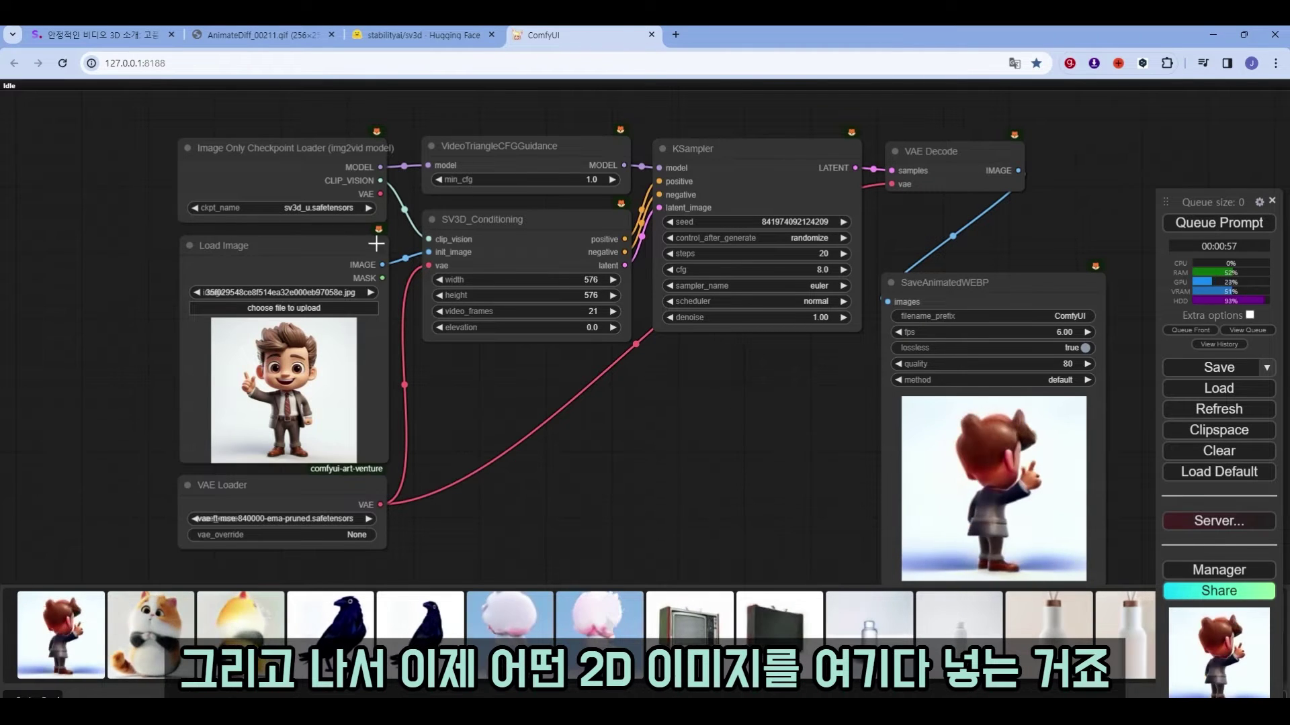
Step: Nudge the Load Image, SV3D_Conditioning, VideoTriangleCFGGuidance, KSampler and SaveAnimatedWEBP nodes slightly within the workflow
mouse_move(334, 248)
left_mouse_down()
mouse_move(315, 250)
mouse_move(336, 250)
left_mouse_up()
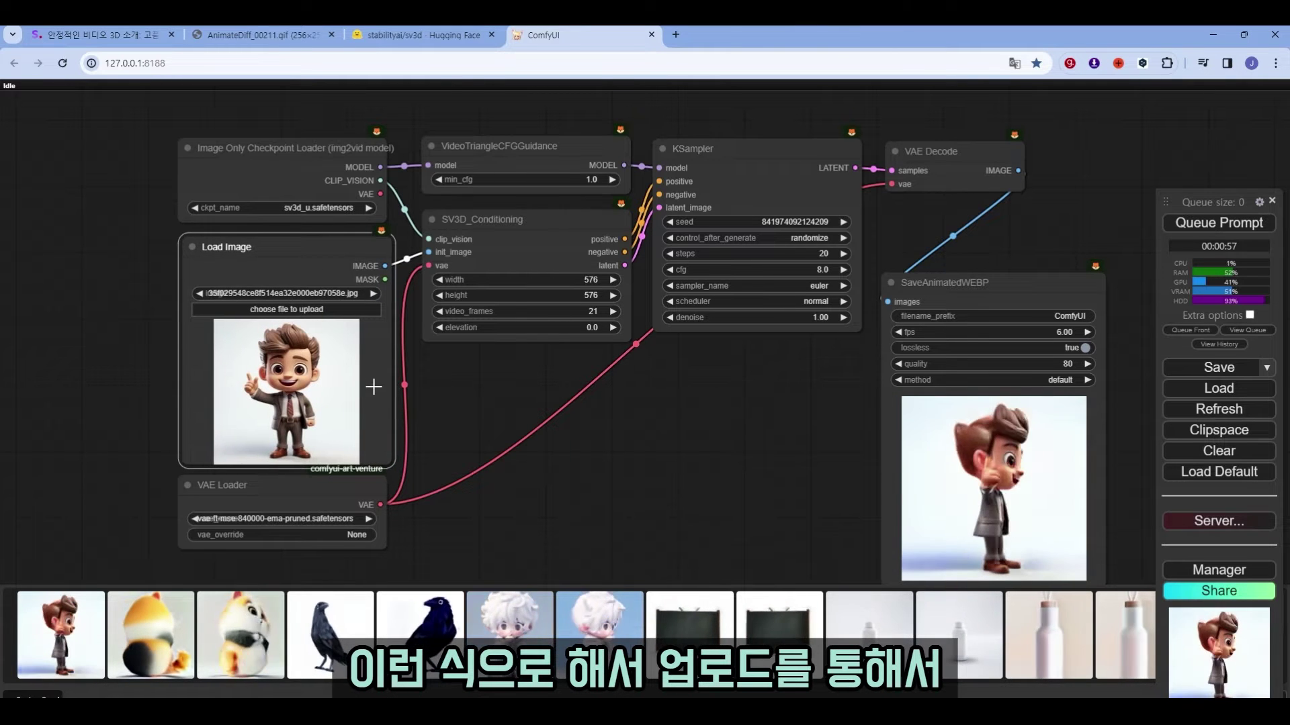
left_click_drag(512, 235, 514, 233)
left_click(529, 149)
left_click(704, 145)
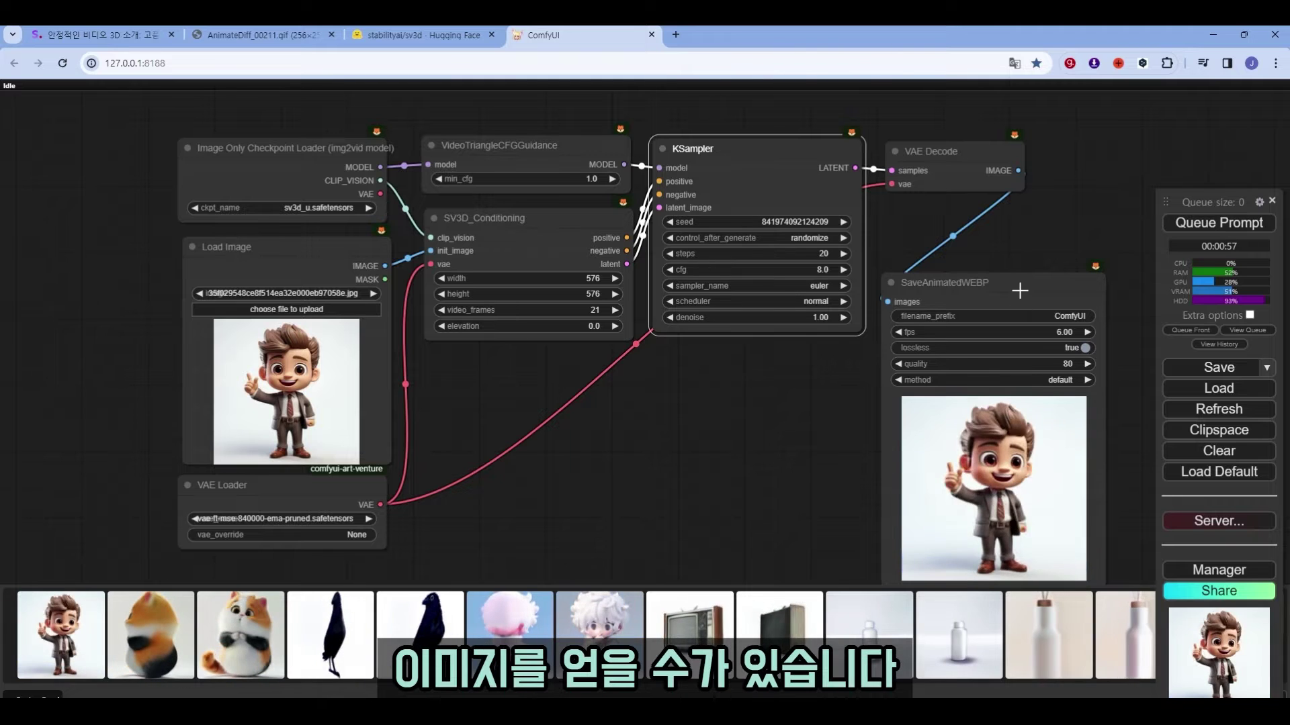
left_click_drag(1019, 290, 1019, 274)
left_click_drag(547, 152, 556, 149)
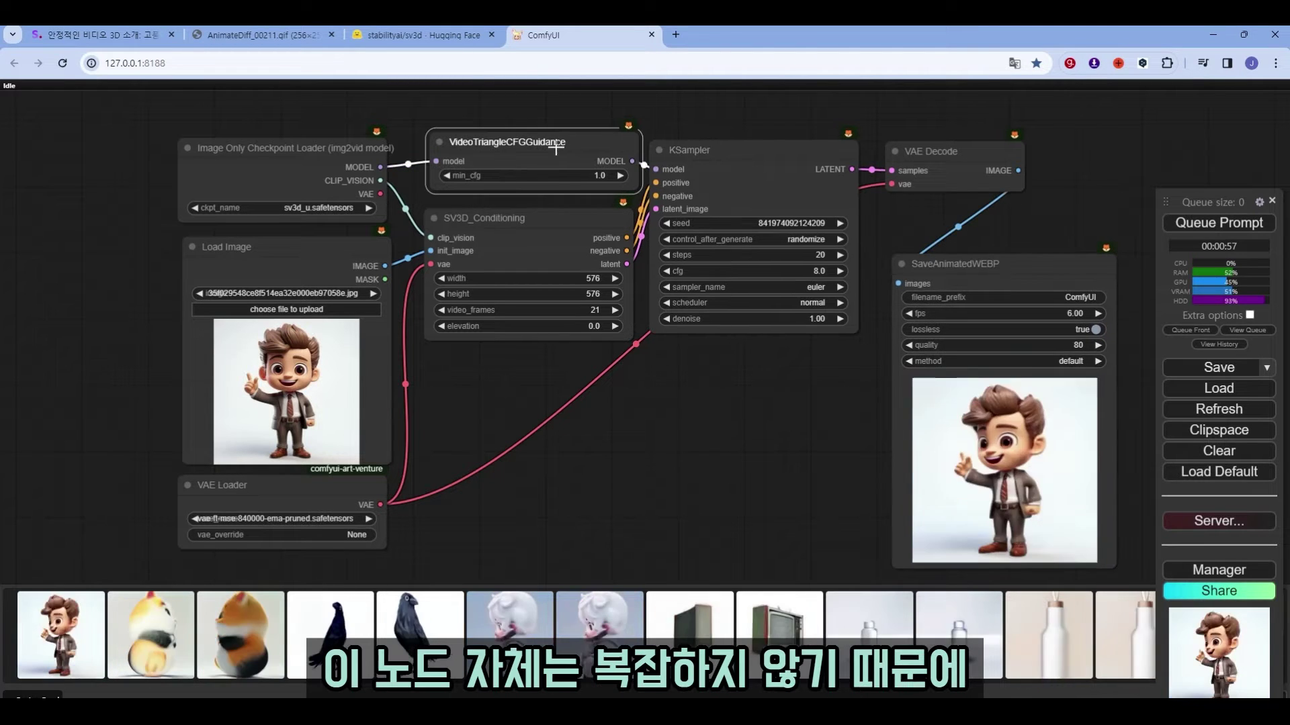
left_click_drag(518, 219, 516, 211)
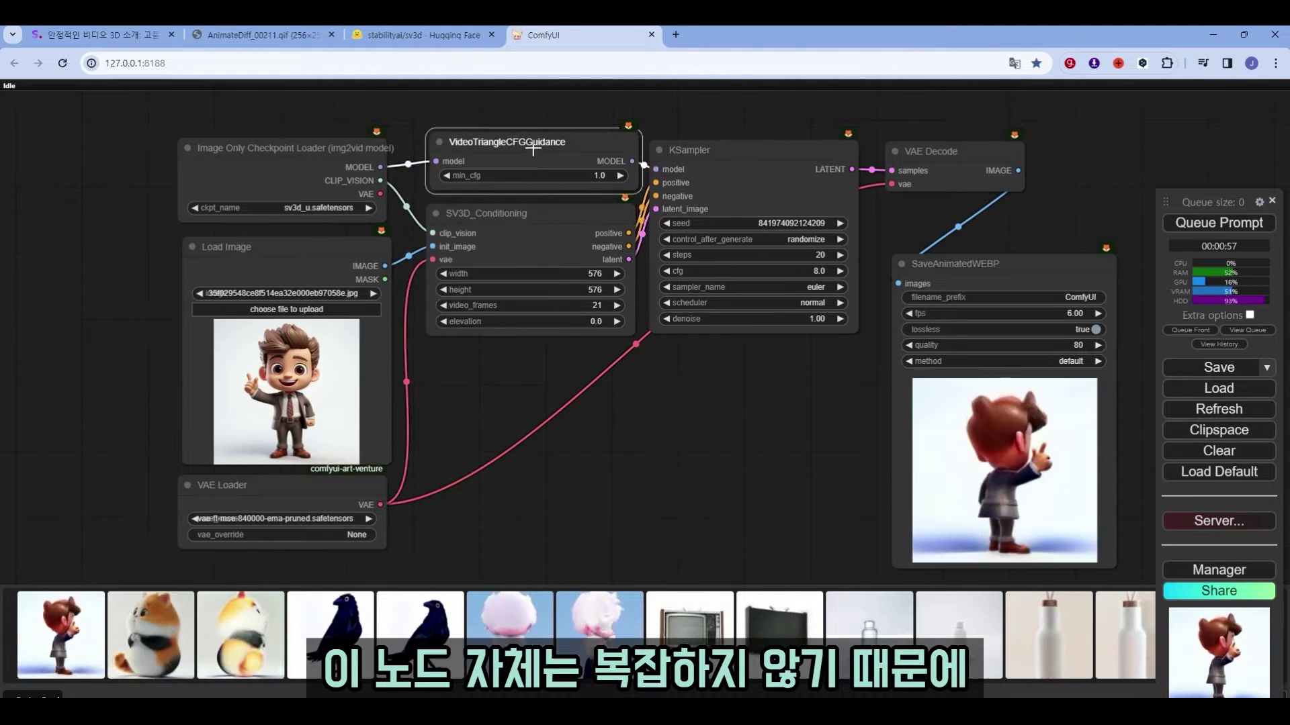
left_click(575, 139)
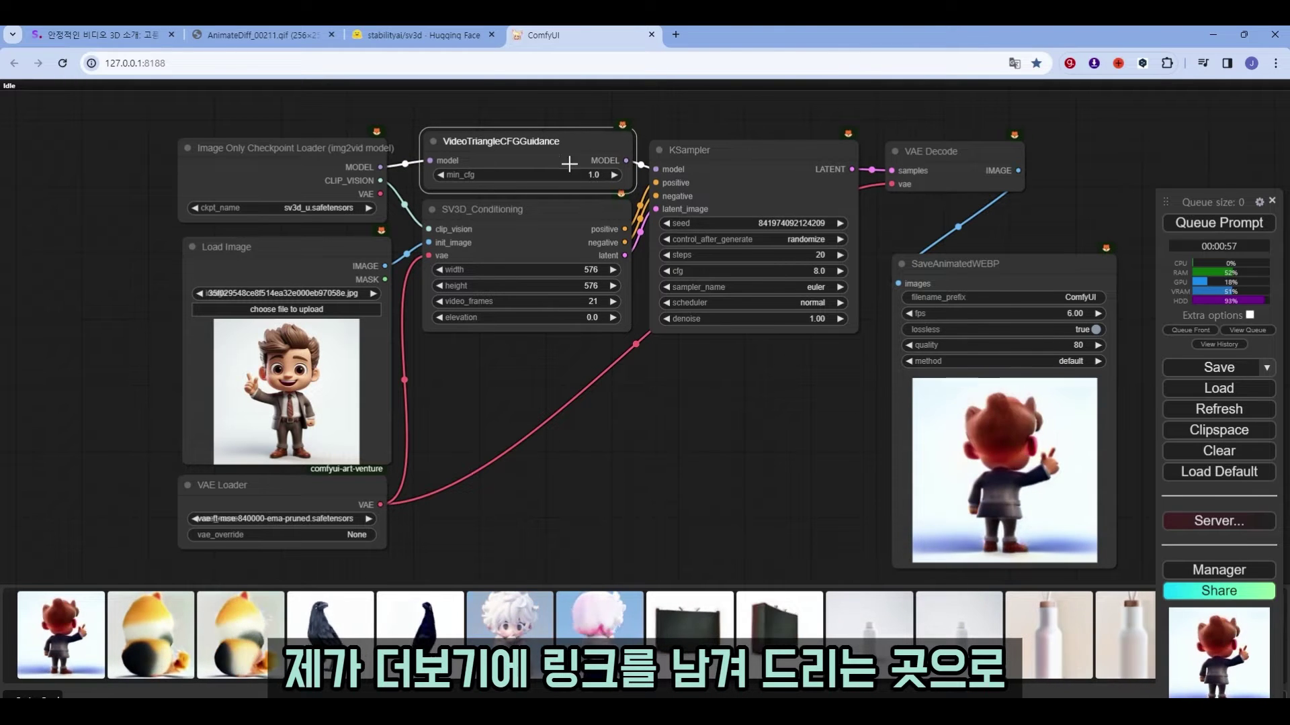
Step: Move the KSampler, VAE Decode and SaveAnimatedWEBP nodes slightly up and to the left on the canvas
left_click_drag(729, 152, 723, 144)
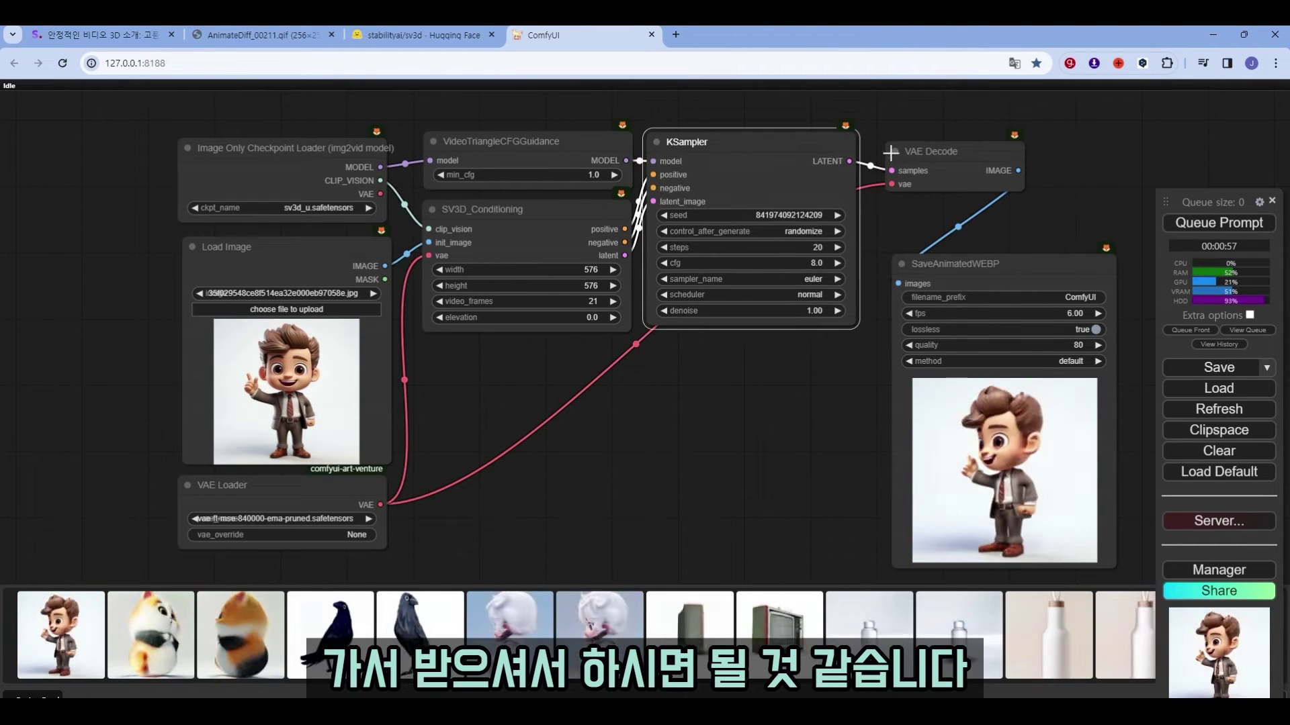
left_click_drag(890, 152, 872, 145)
left_click_drag(952, 260, 946, 220)
Step: Move the floating queue menu higher and view the install and update options in the ComfyUI Manager, closing it again
left_click_drag(1220, 203, 1200, 145)
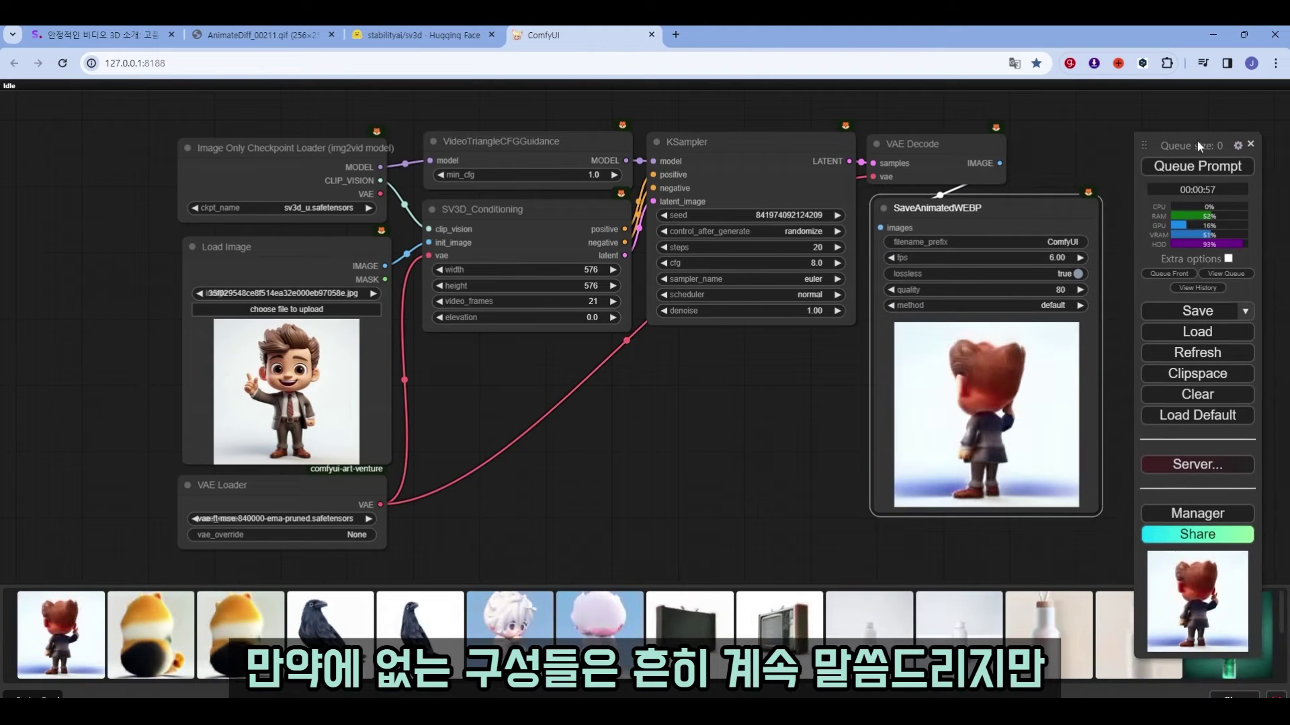
left_click(1197, 515)
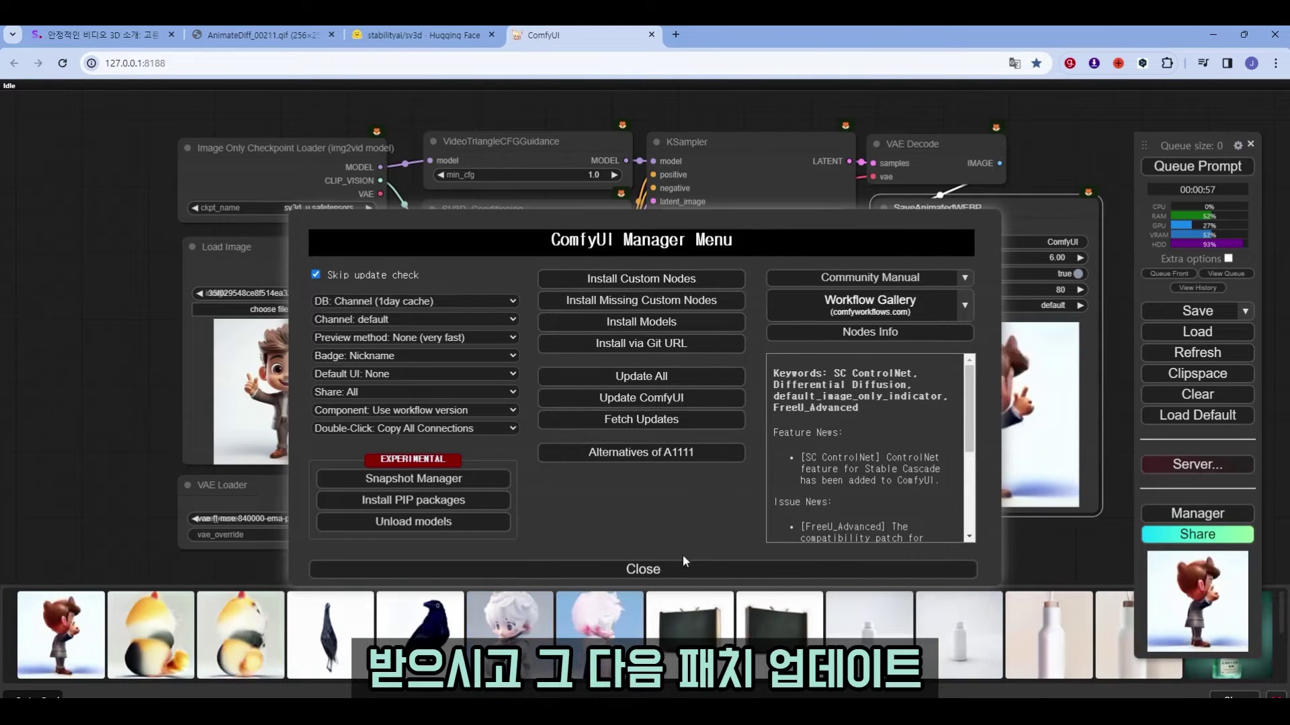
left_click(644, 572)
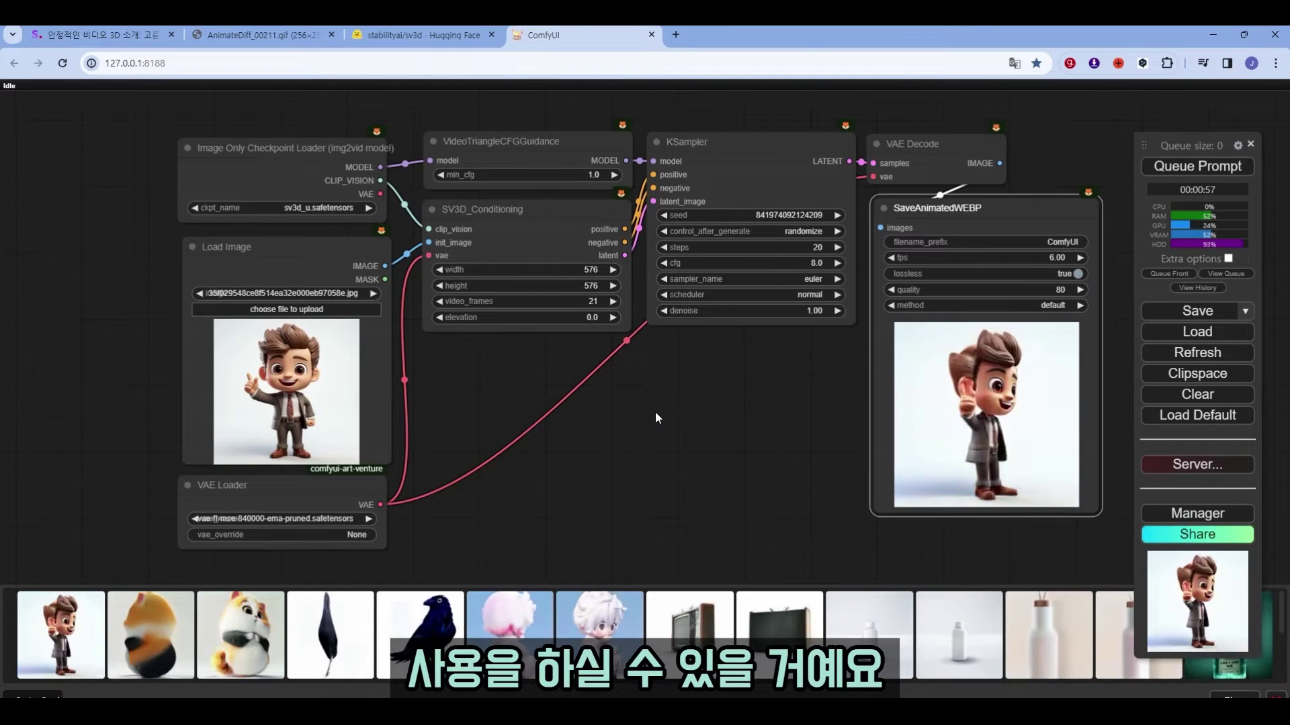
Step: Shift the SV3D_Conditioning, VideoTriangleCFGGuidance and KSampler nodes slightly to the left
left_click_drag(549, 216, 546, 215)
left_click_drag(560, 147, 553, 145)
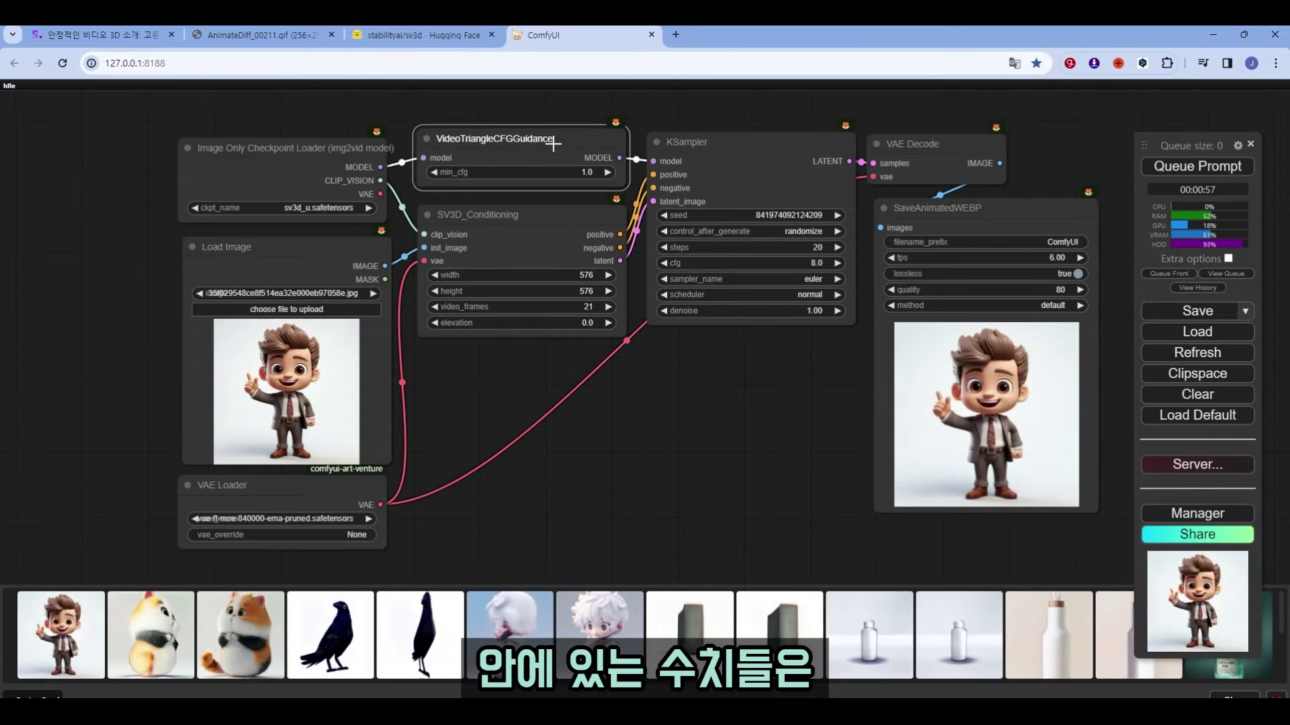
left_click_drag(686, 151, 682, 150)
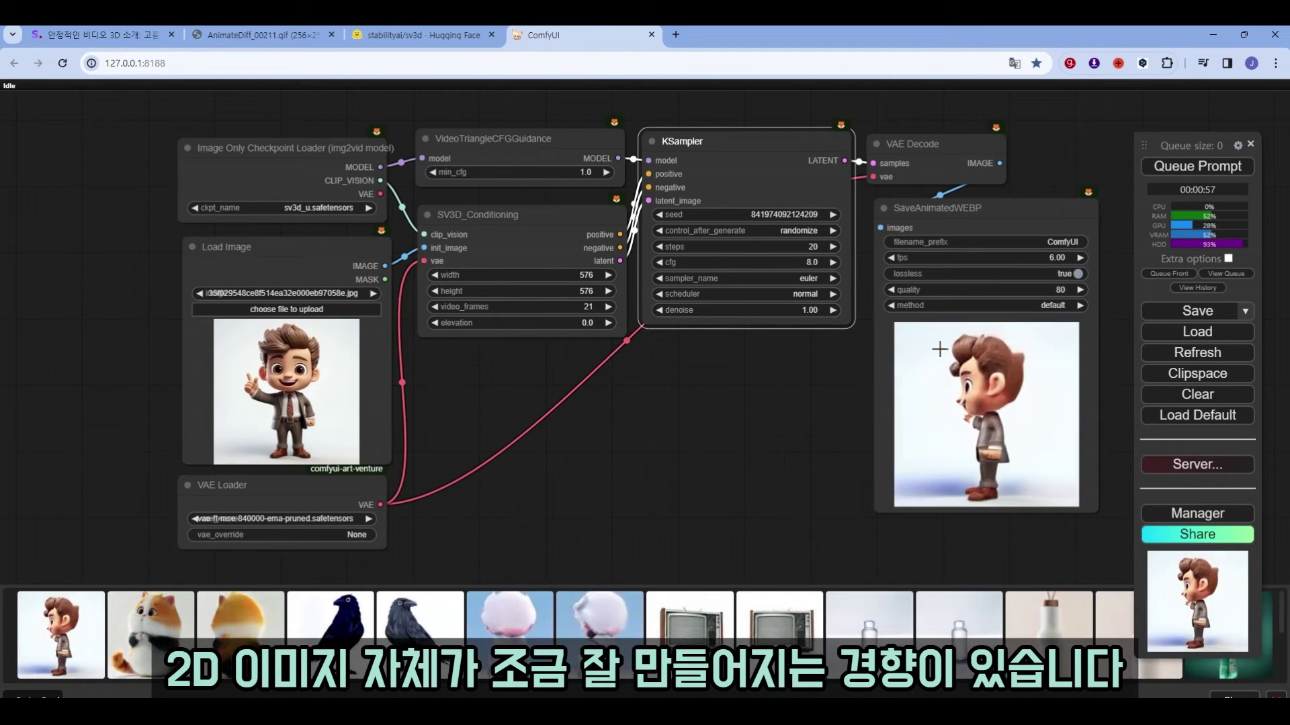
Step: Examine the rotating character in the SaveAnimatedWEBP preview up close, especially its back view
scroll(1031, 426, "up", 6)
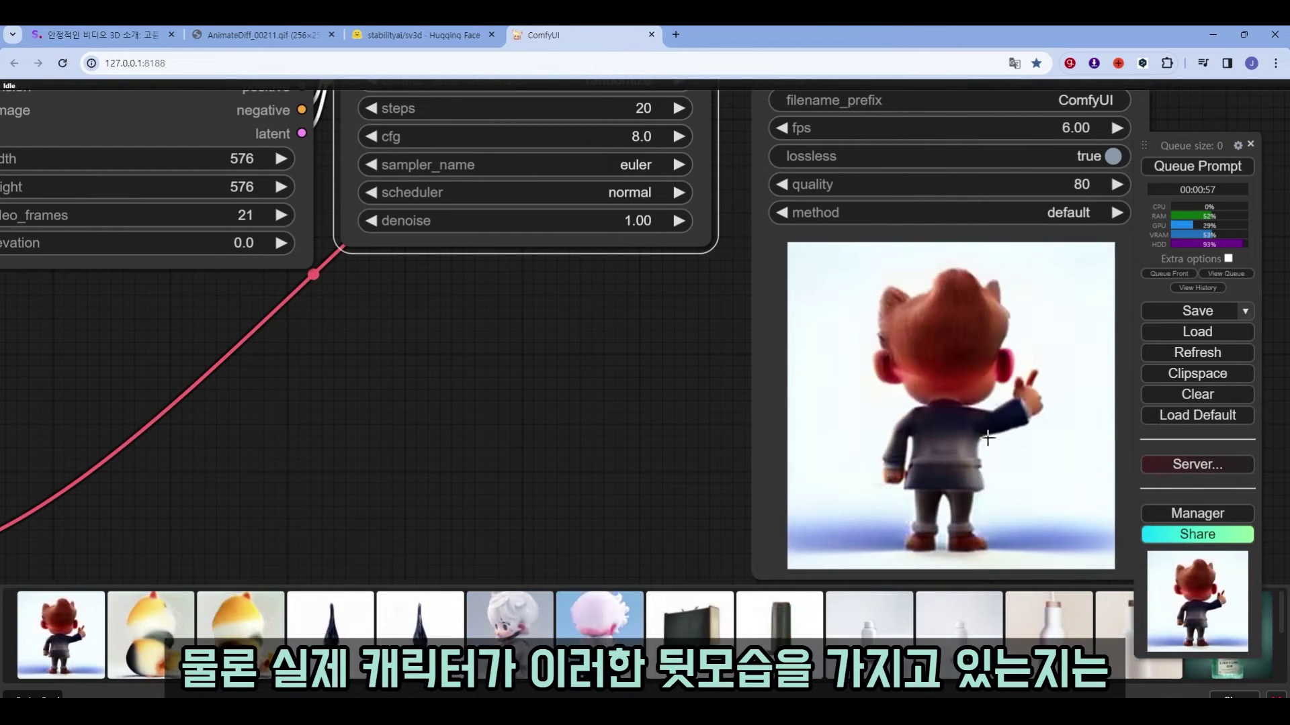
scroll(988, 438, "down", 5)
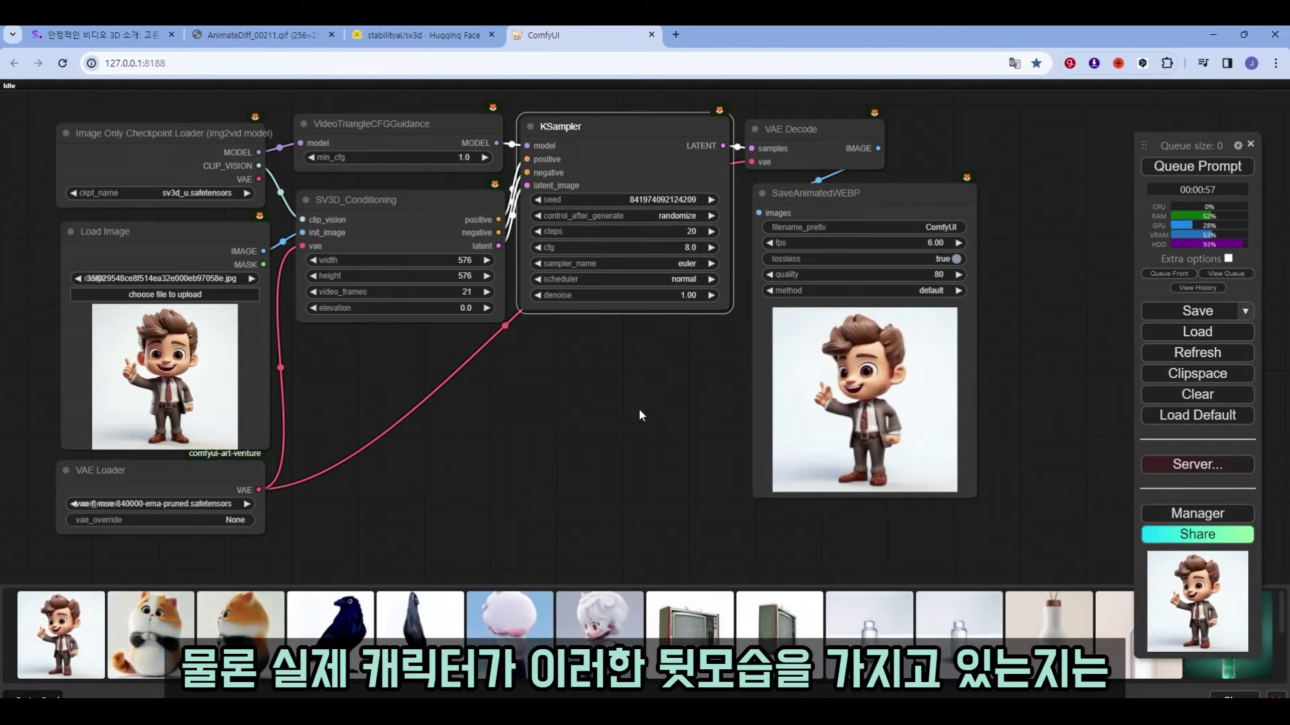
Step: Enlarge the cat, crow, seated white-haired character and television animations from the generated image feed one by one to examine their rotated views
scroll(636, 396, "down", 2)
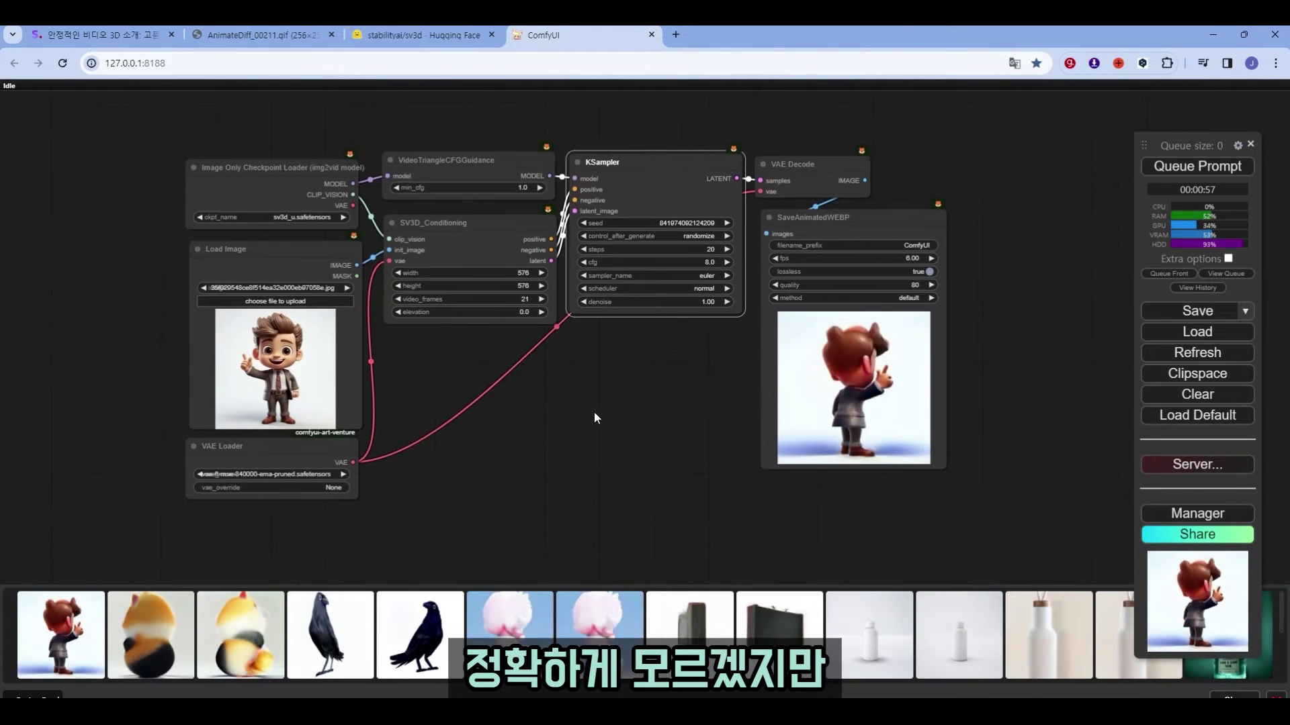
scroll(593, 417, "up", 1)
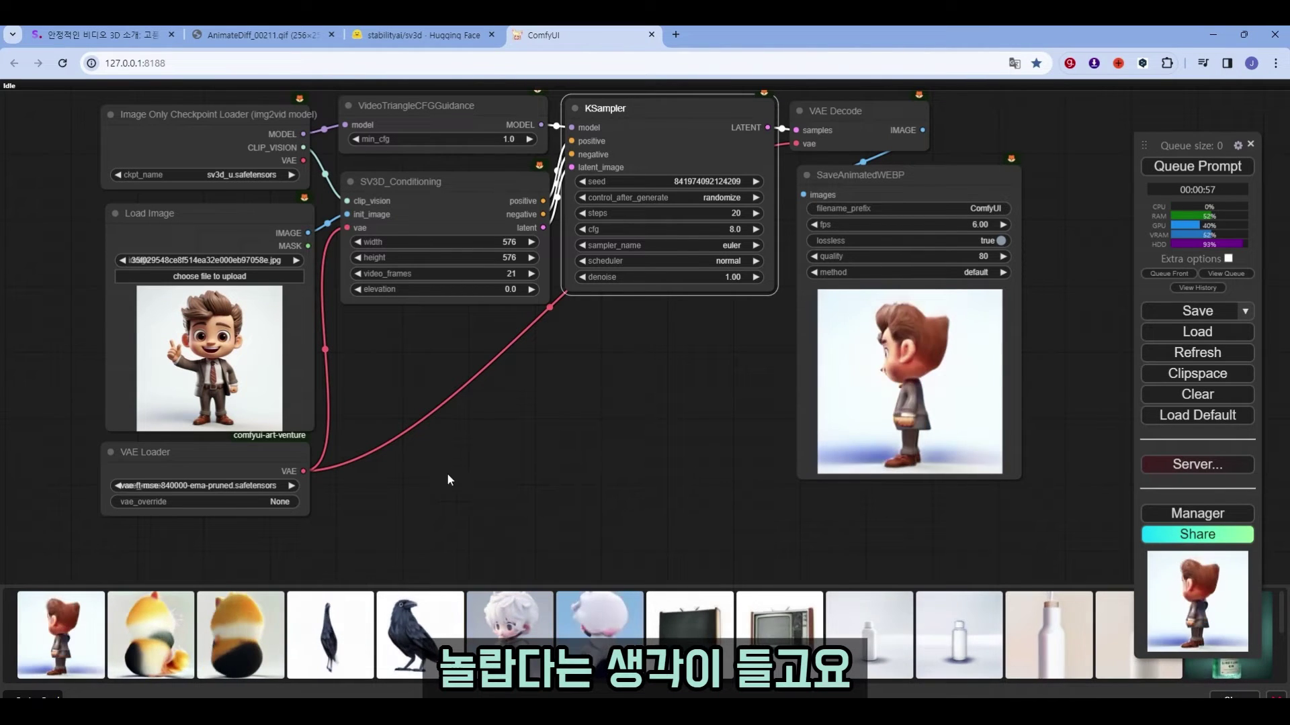
left_click(170, 644)
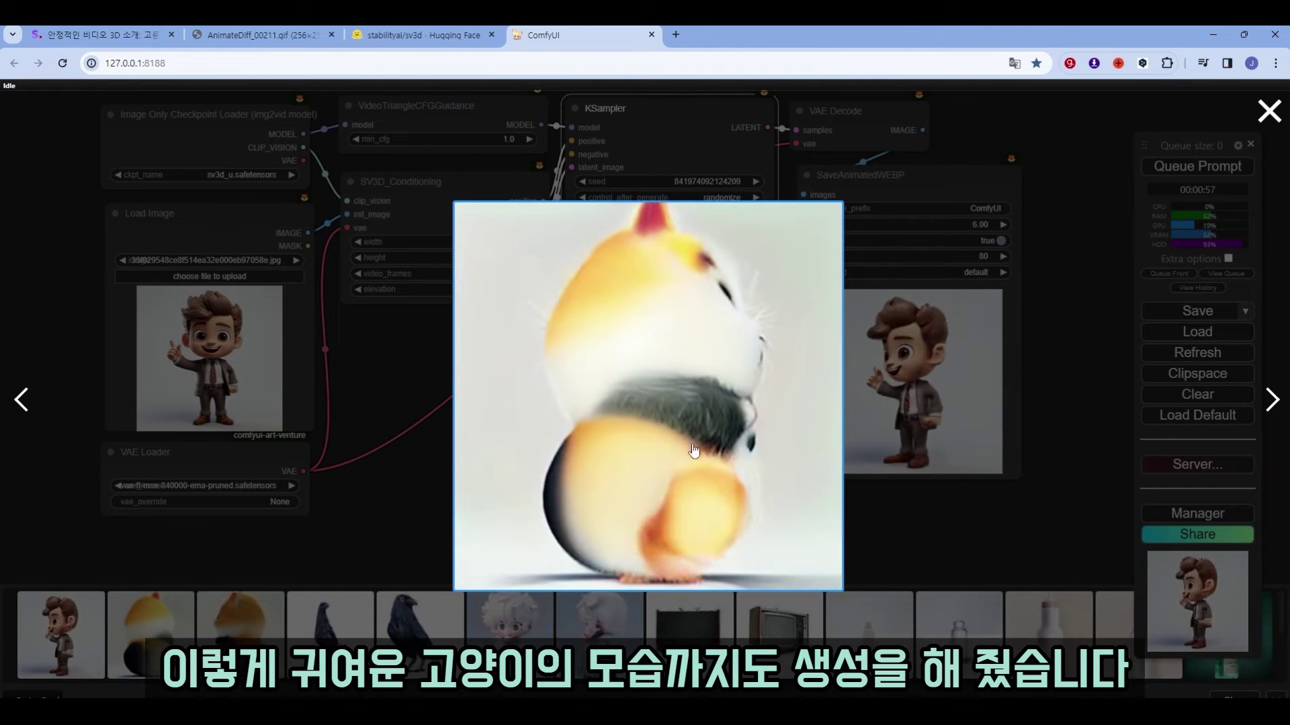
left_click(414, 518)
left_click(419, 631)
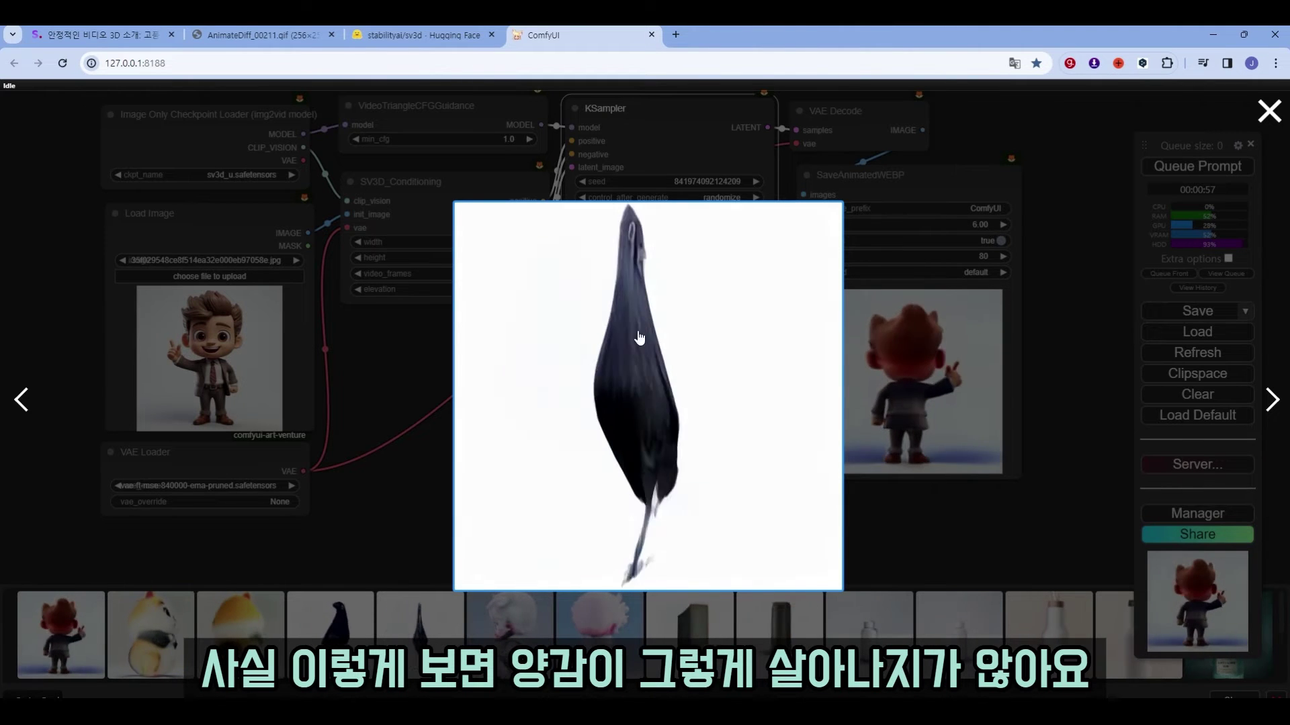
left_click(392, 496)
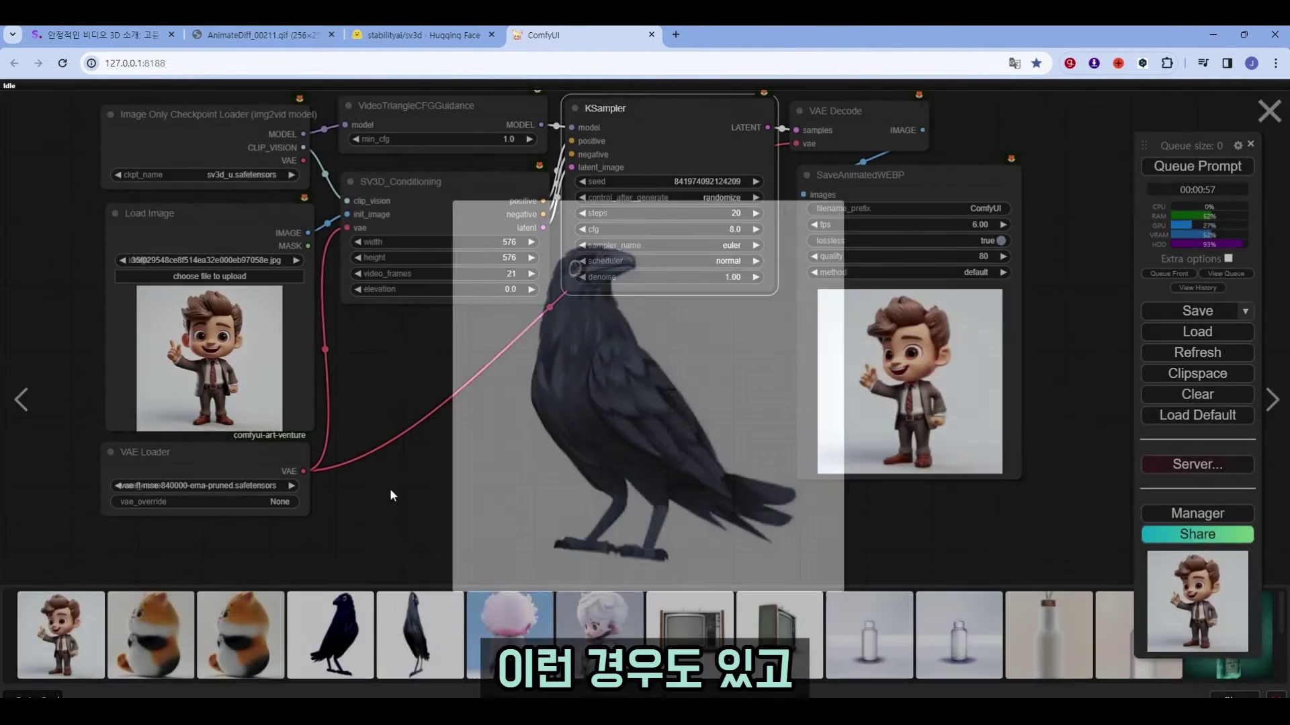
left_click(600, 635)
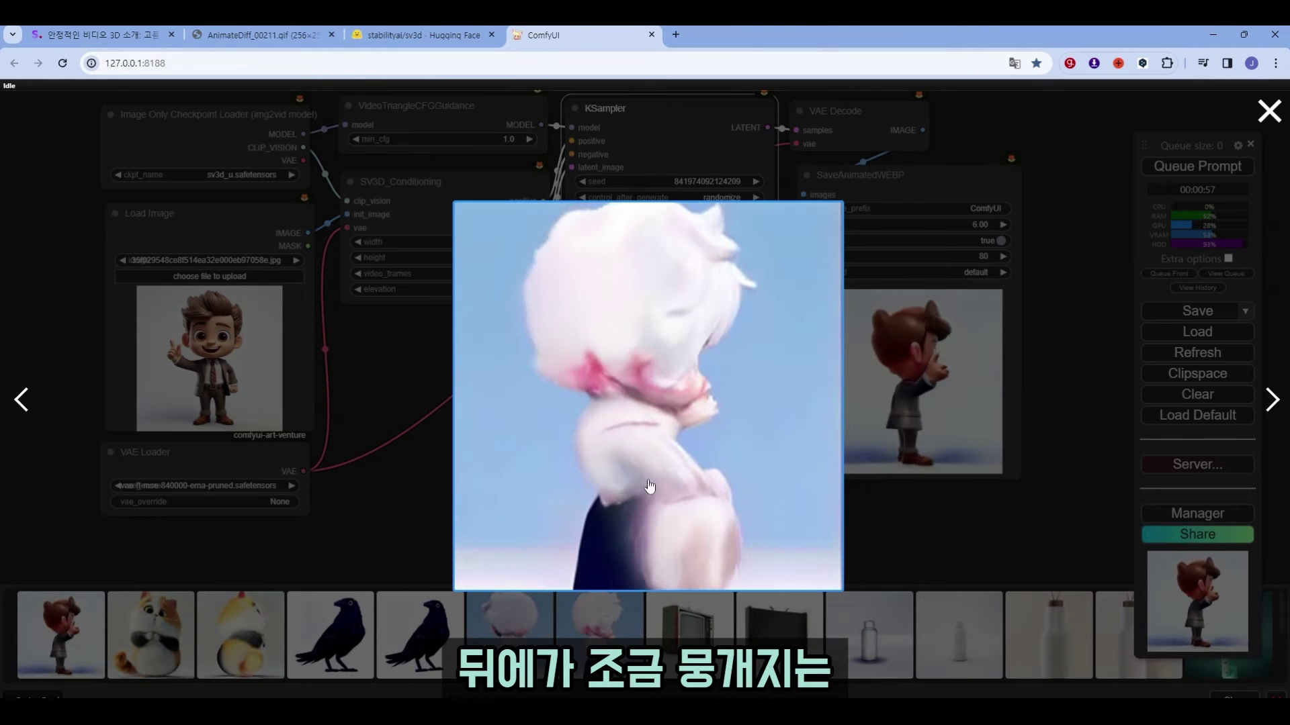
left_click(911, 536)
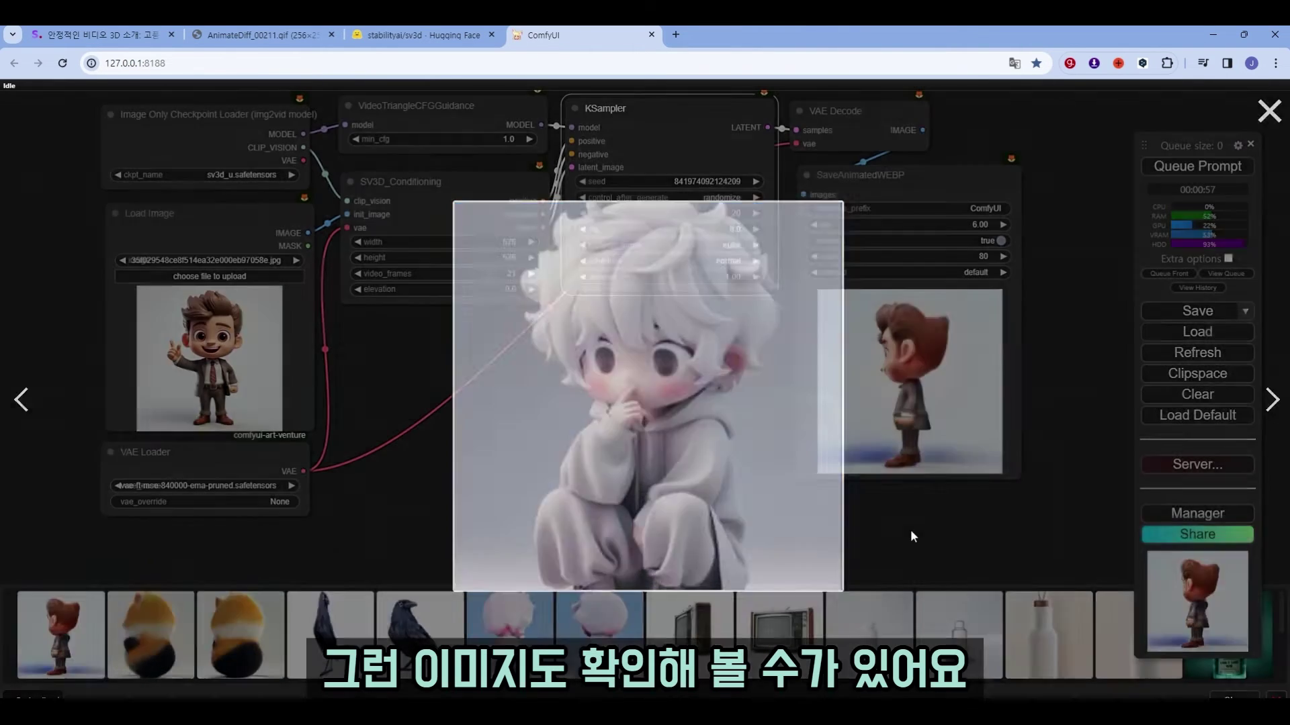
scroll(747, 504, "down", 3)
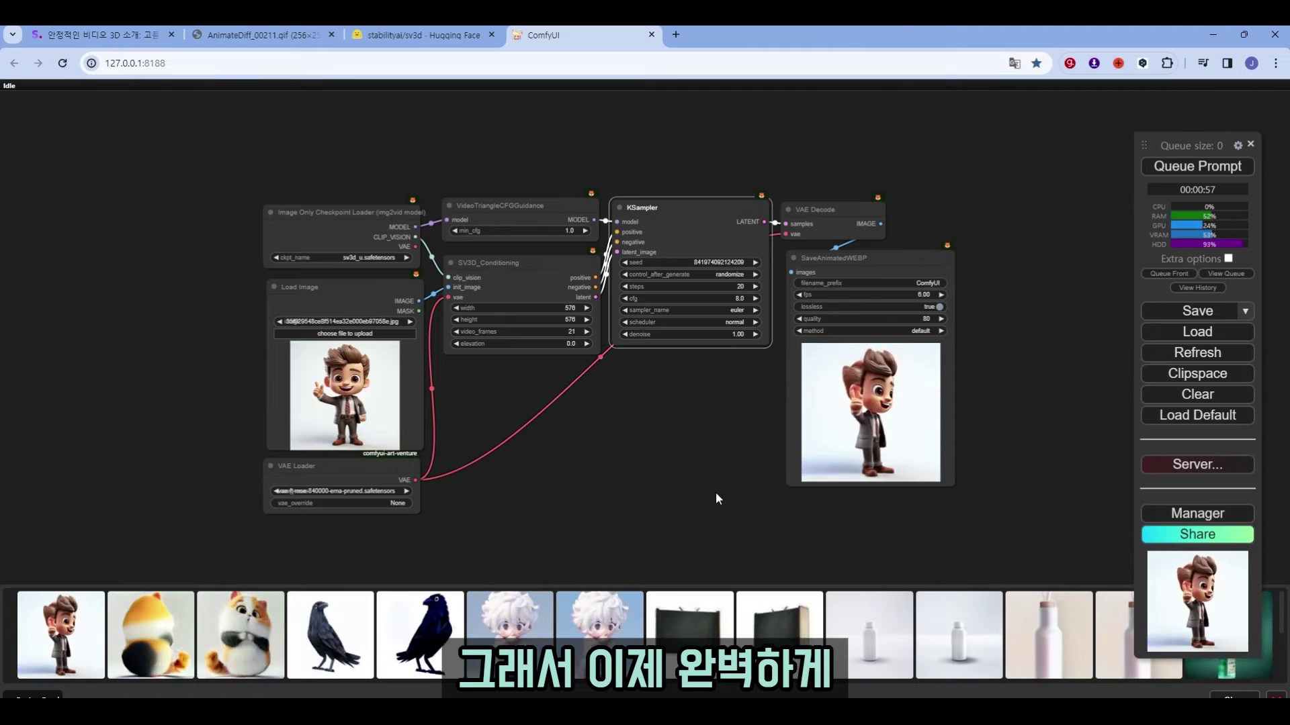
left_click_drag(715, 492, 669, 458)
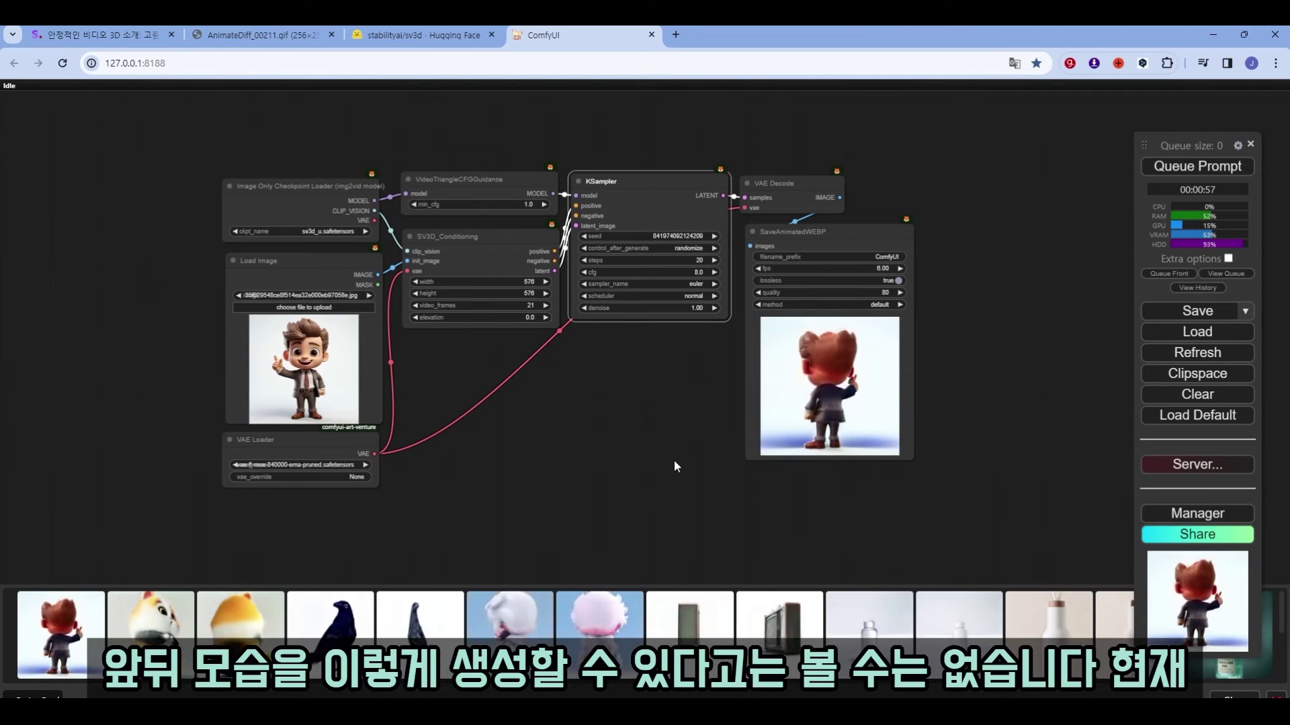
left_click(691, 620)
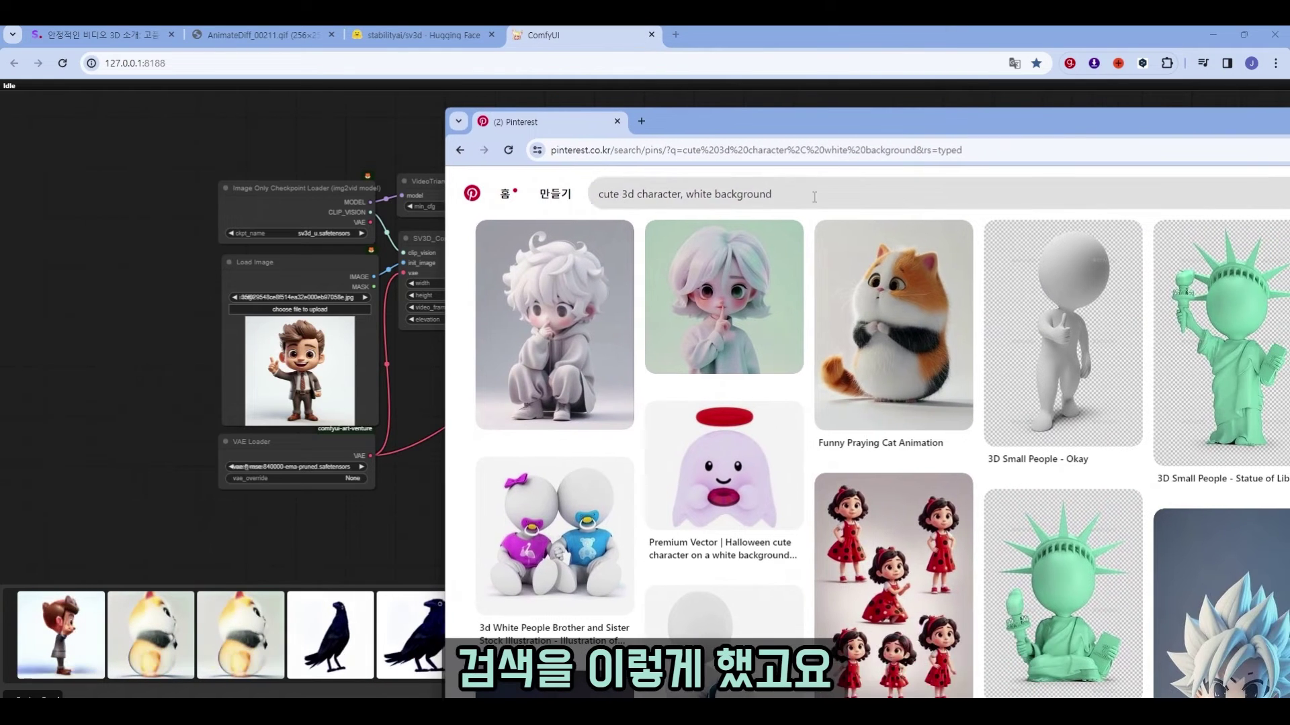
Step: From the Pinterest results for "cute 3d character, white background", load the white-haired character on the green background into Load Image and queue the prompt
left_click(594, 200)
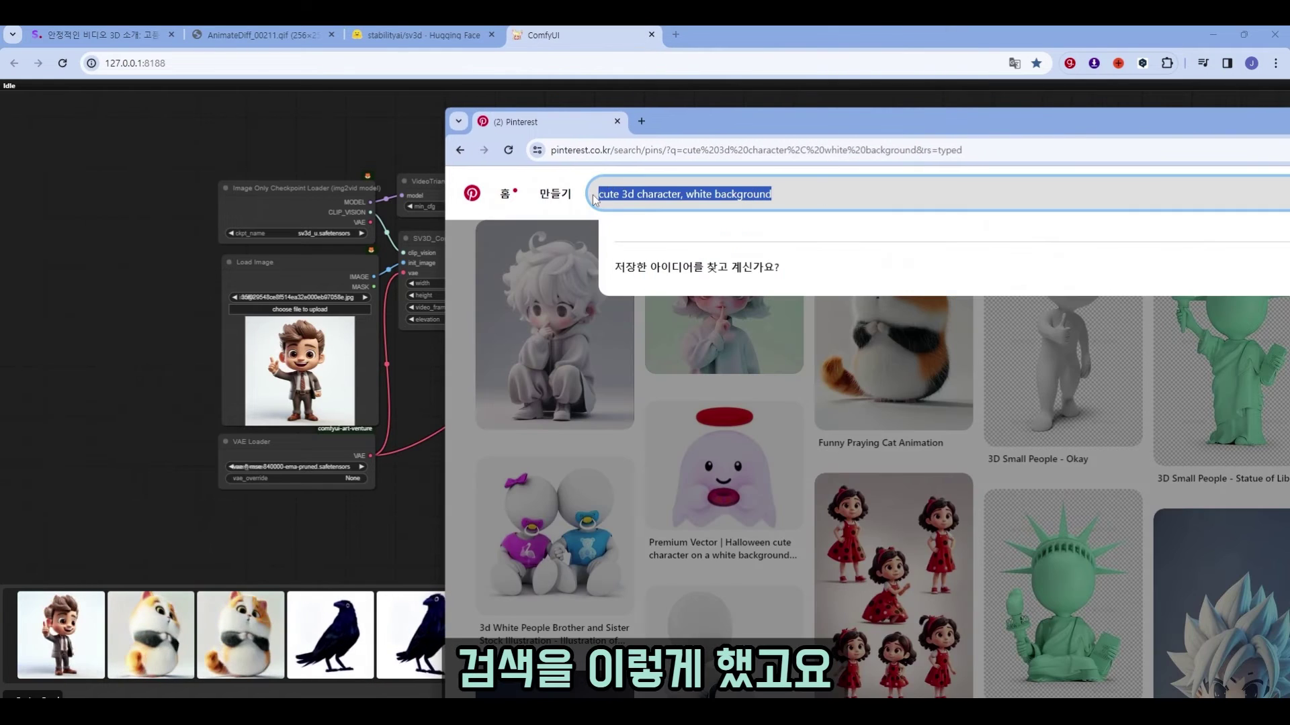
left_click(469, 263)
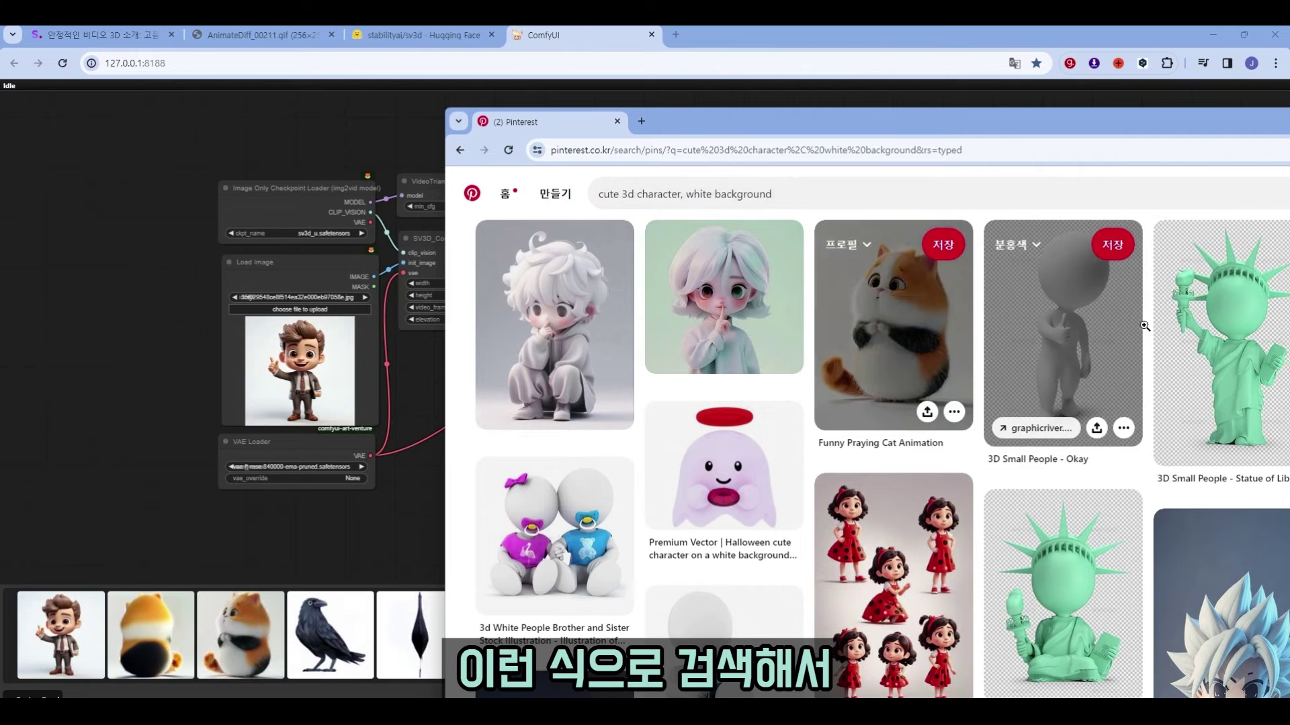
left_click_drag(775, 310, 316, 363)
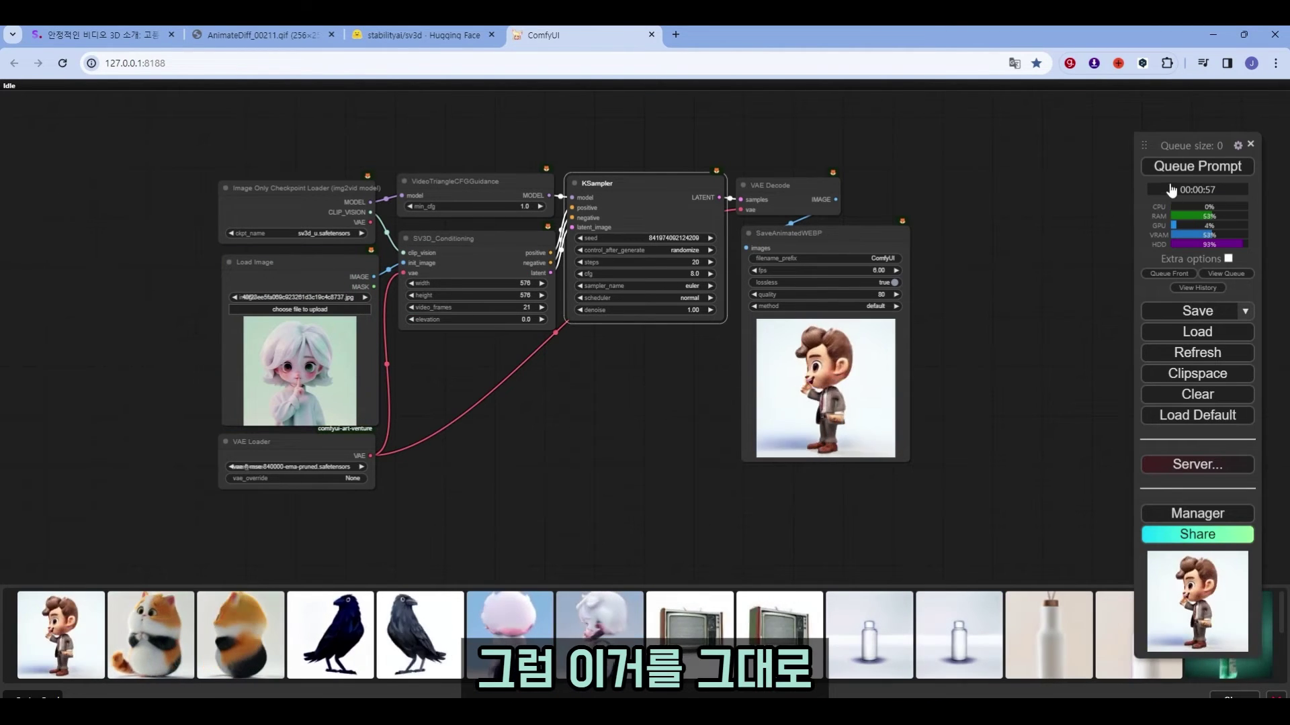
left_click(1195, 167)
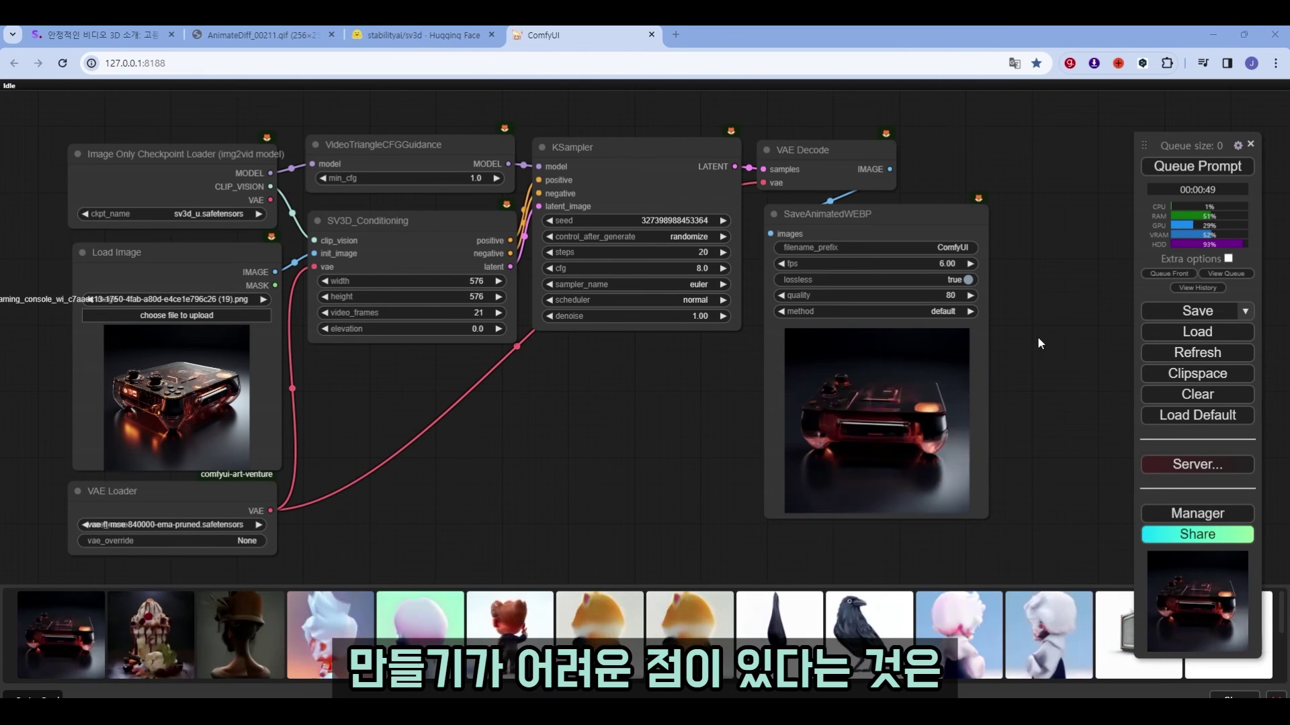
Step: View the generated cherry ice cream dessert animation enlarged, closing it again
left_click(988, 421)
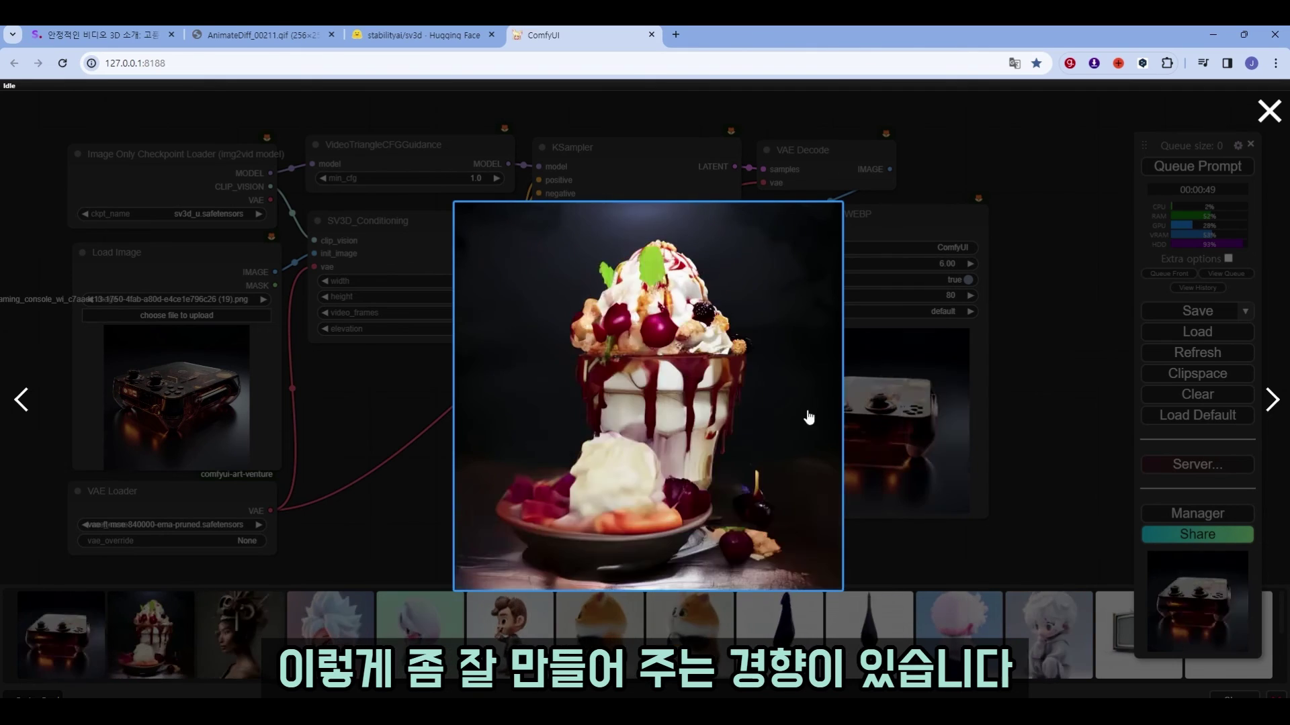
left_click(1062, 373)
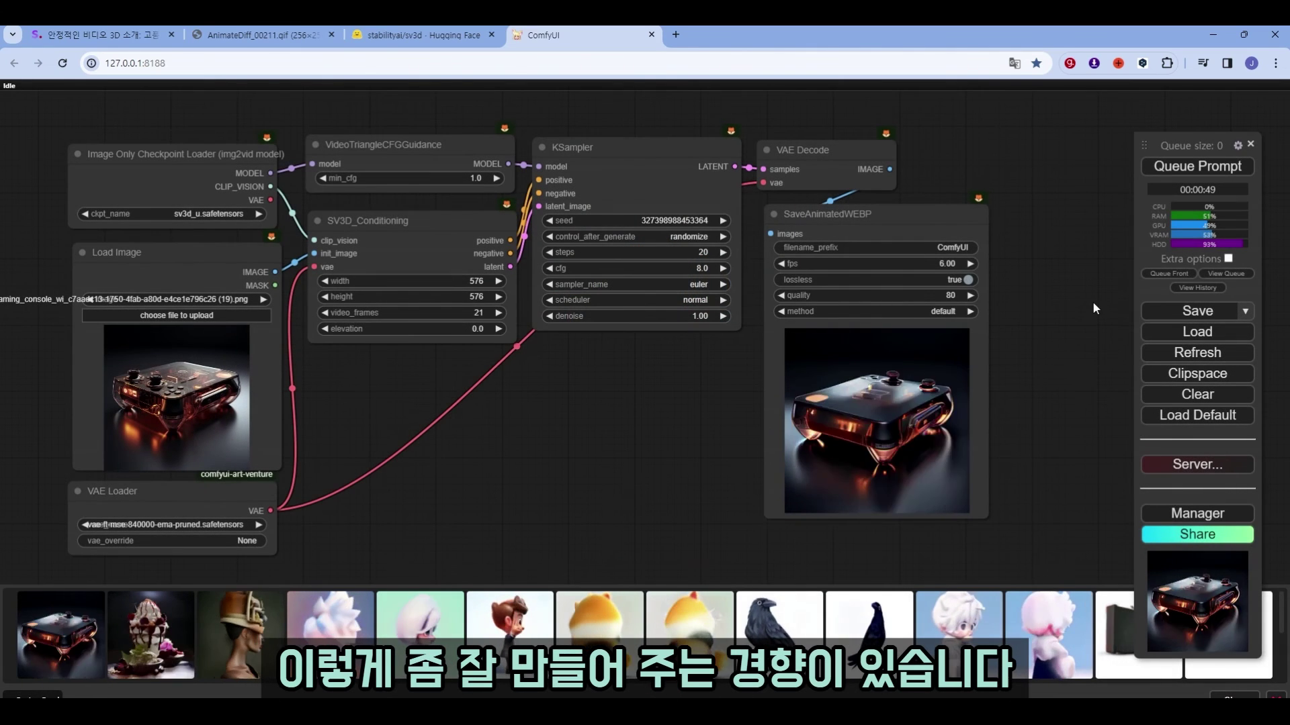